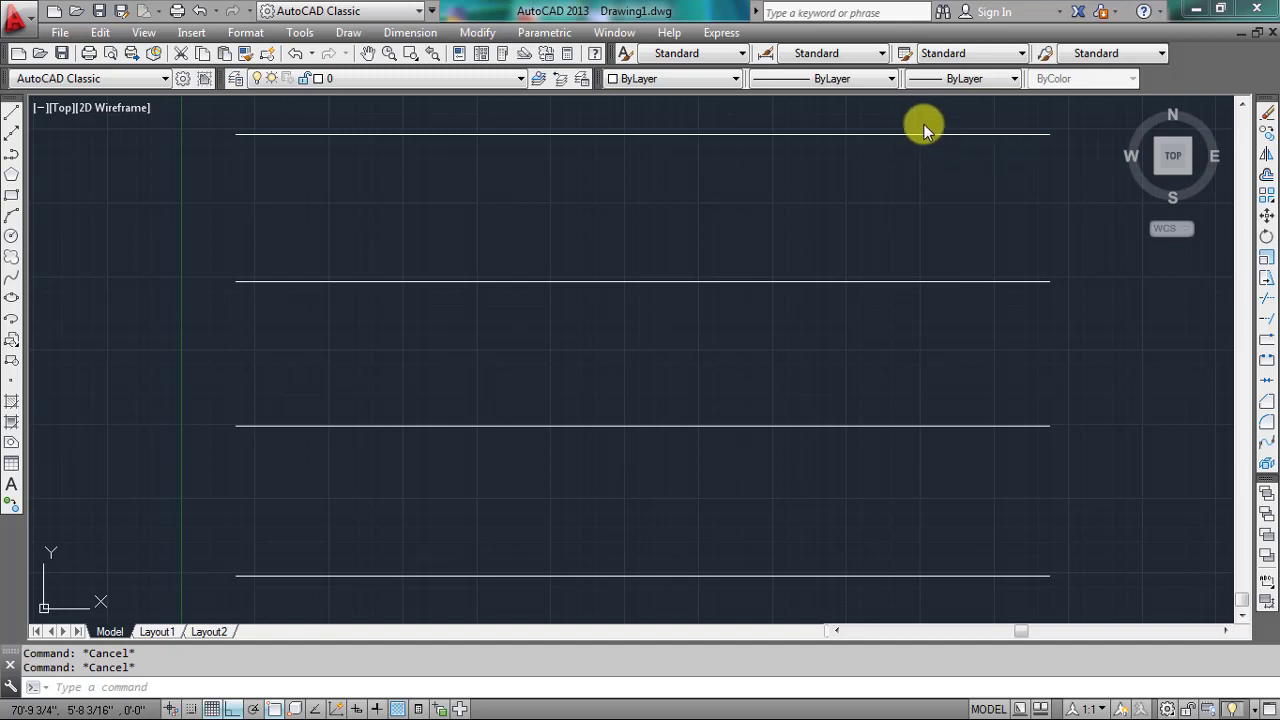
Load the ACAD_ISO03W100 (ISO dash space) linetype from acad.lin into the drawing.
{"action": "left_click", "coordinate": [881, 86]}
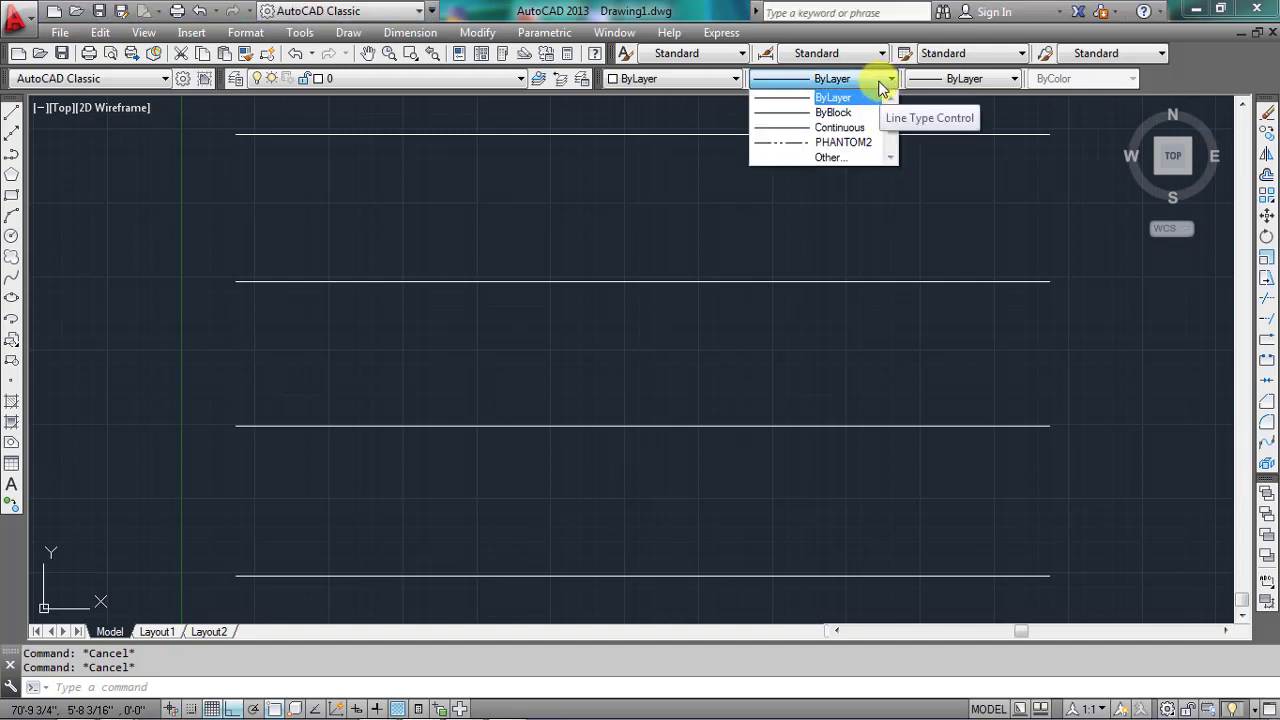
{"action": "left_click", "coordinate": [853, 158]}
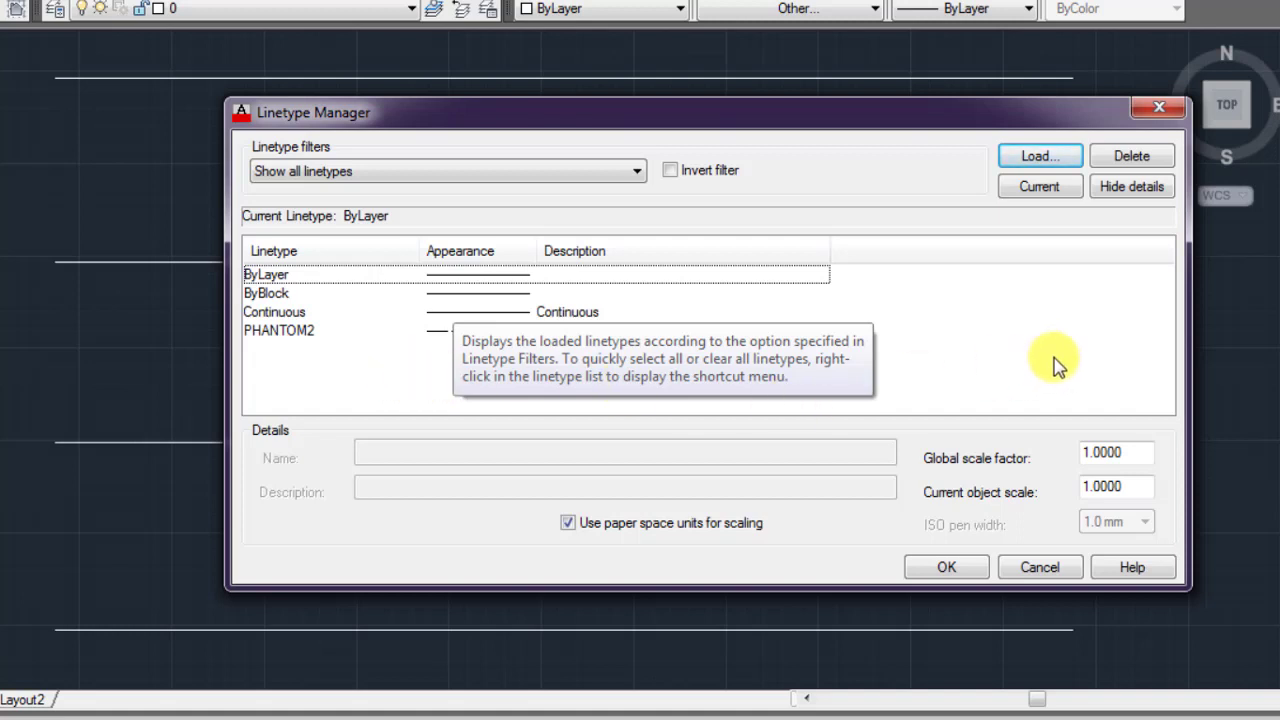
{"action": "left_click", "coordinate": [1057, 163]}
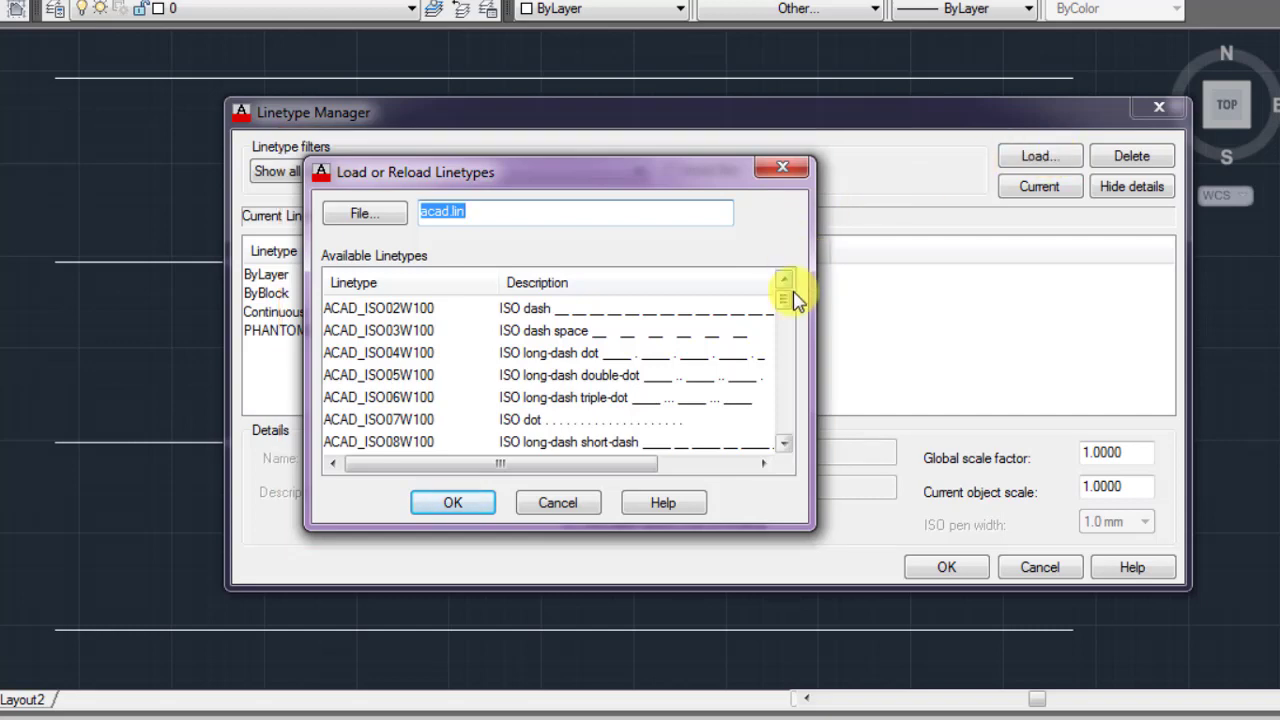
{"action": "mouse_move", "coordinate": [789, 305]}
{"action": "left_mouse_down"}
{"action": "mouse_move", "coordinate": [790, 432]}
{"action": "mouse_move", "coordinate": [780, 318]}
{"action": "left_mouse_up"}
{"action": "mouse_move", "coordinate": [778, 314]}
{"action": "left_mouse_down"}
{"action": "mouse_move", "coordinate": [772, 300]}
{"action": "mouse_move", "coordinate": [777, 356]}
{"action": "mouse_move", "coordinate": [773, 305]}
{"action": "left_mouse_up"}
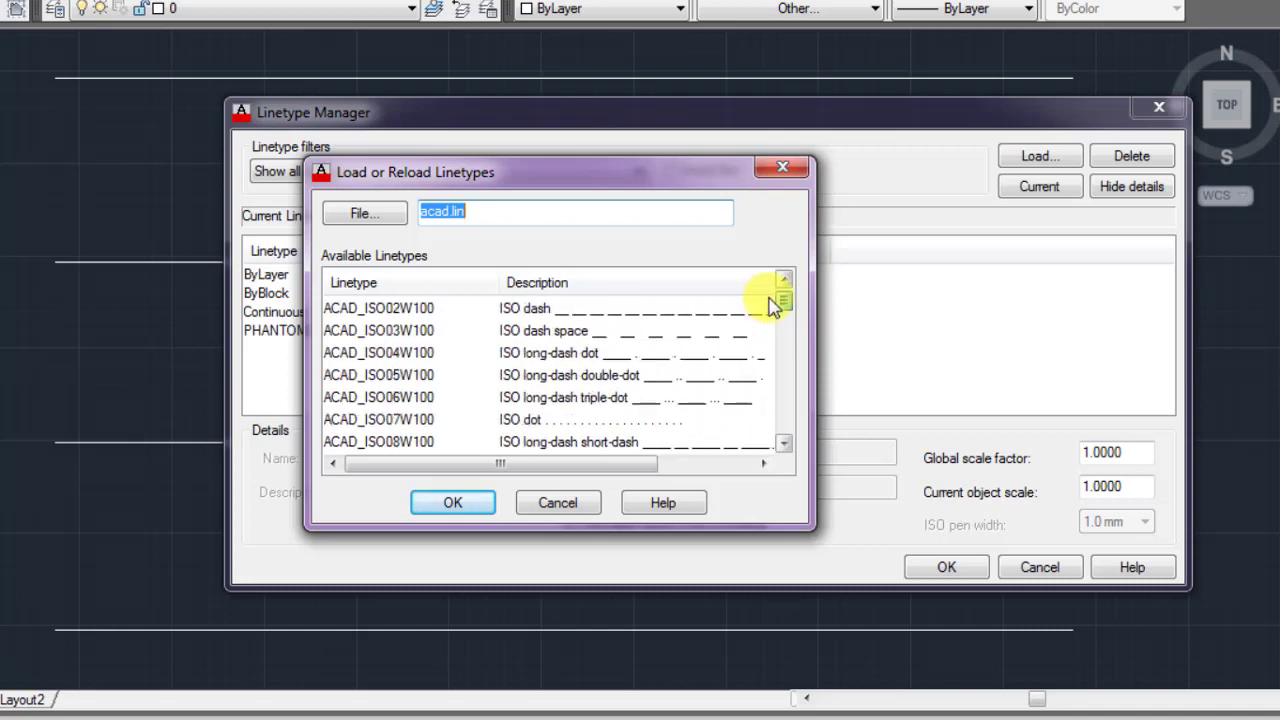
{"action": "left_click", "coordinate": [678, 336]}
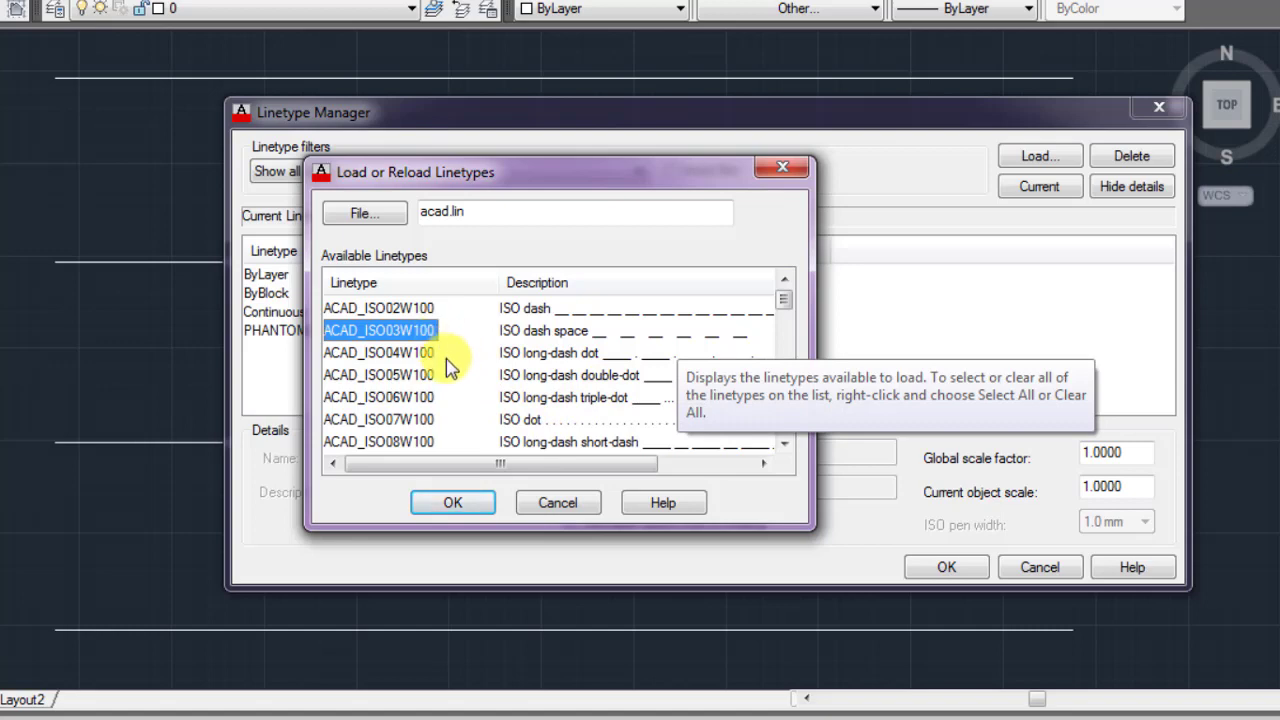
{"action": "left_click", "coordinate": [485, 507]}
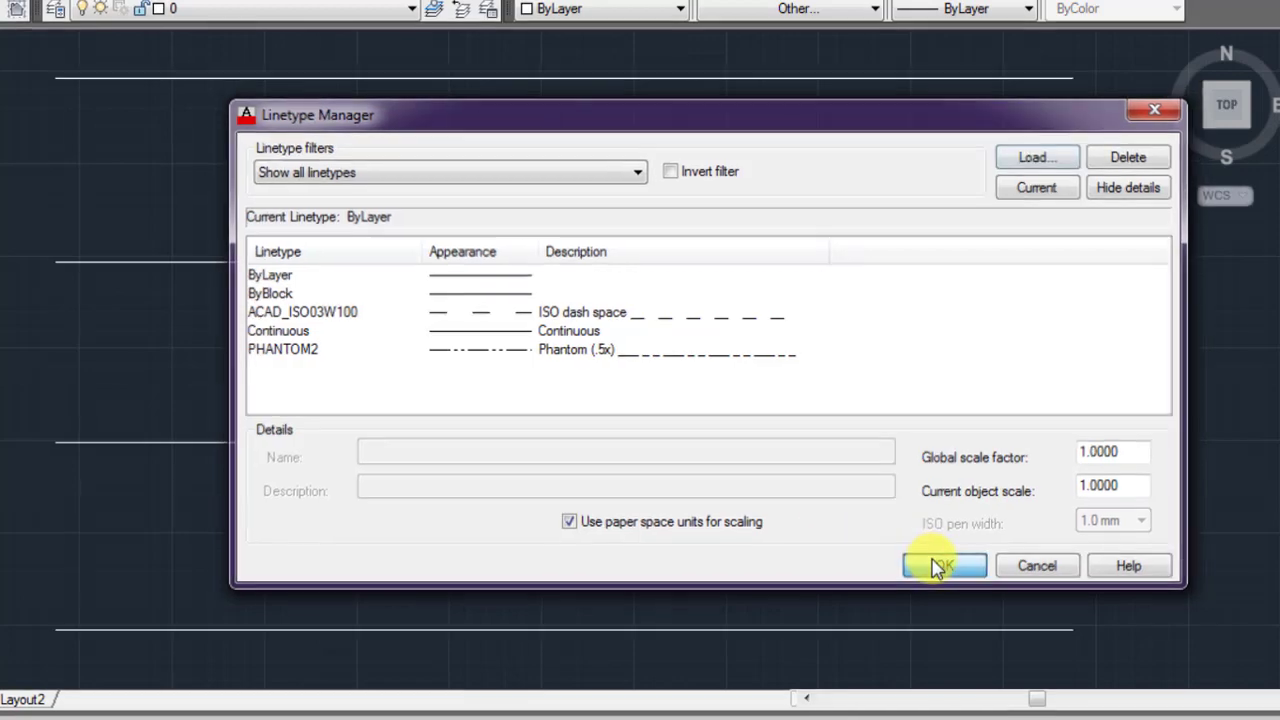
{"action": "left_click", "coordinate": [940, 567]}
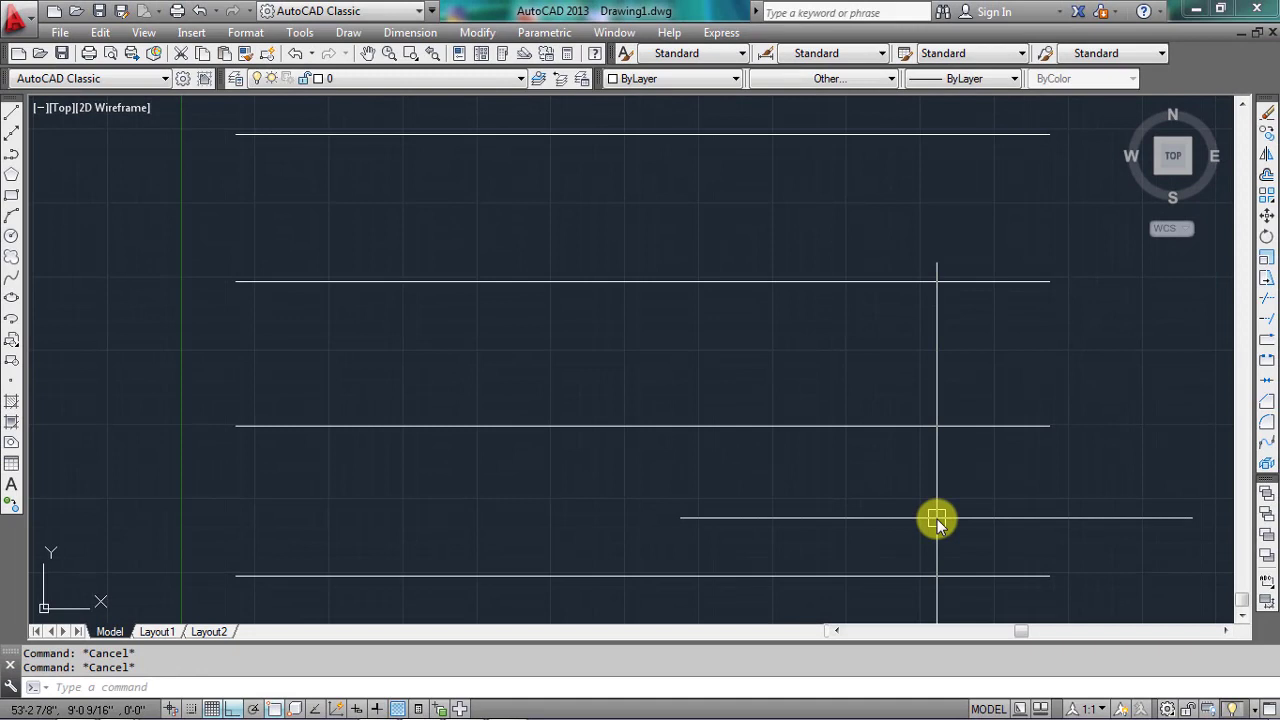
Assign the ACAD_ISO03W100 linetype to the second horizontal line from the top, leaving nothing selected.
{"action": "left_click_drag", "start_coordinate": [937, 520], "coordinate": [829, 281]}
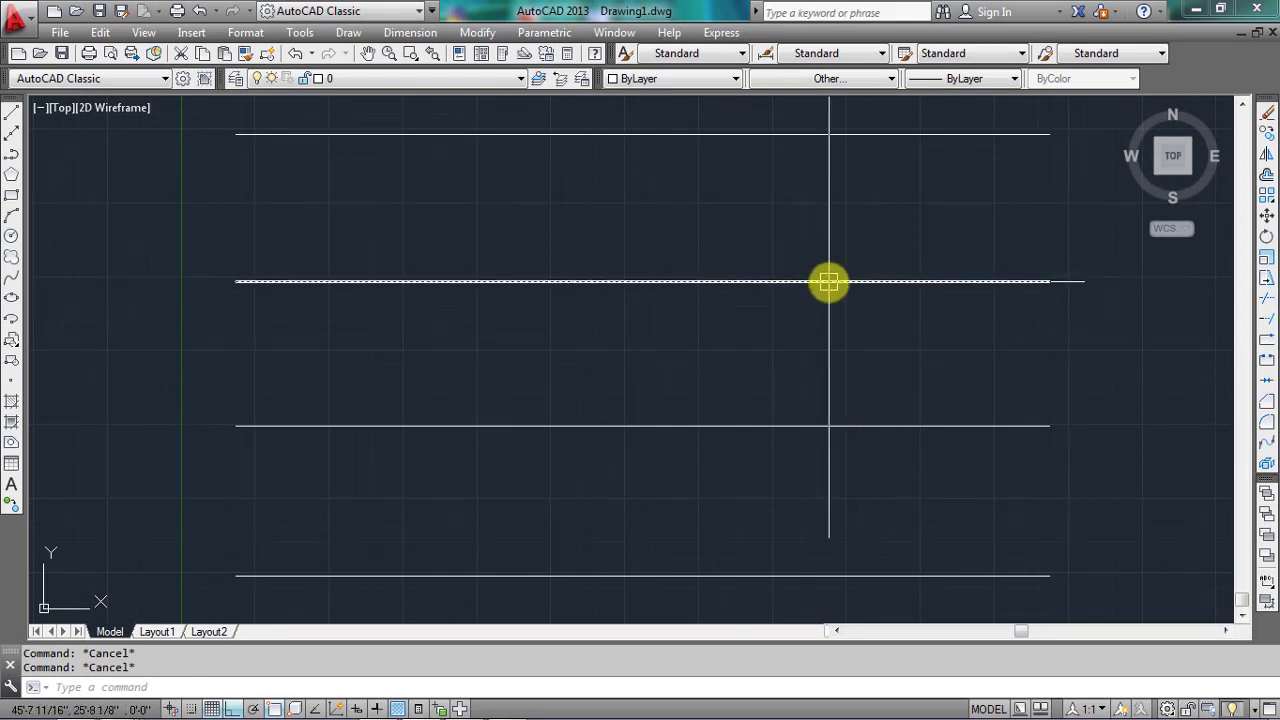
{"action": "left_click", "coordinate": [829, 281]}
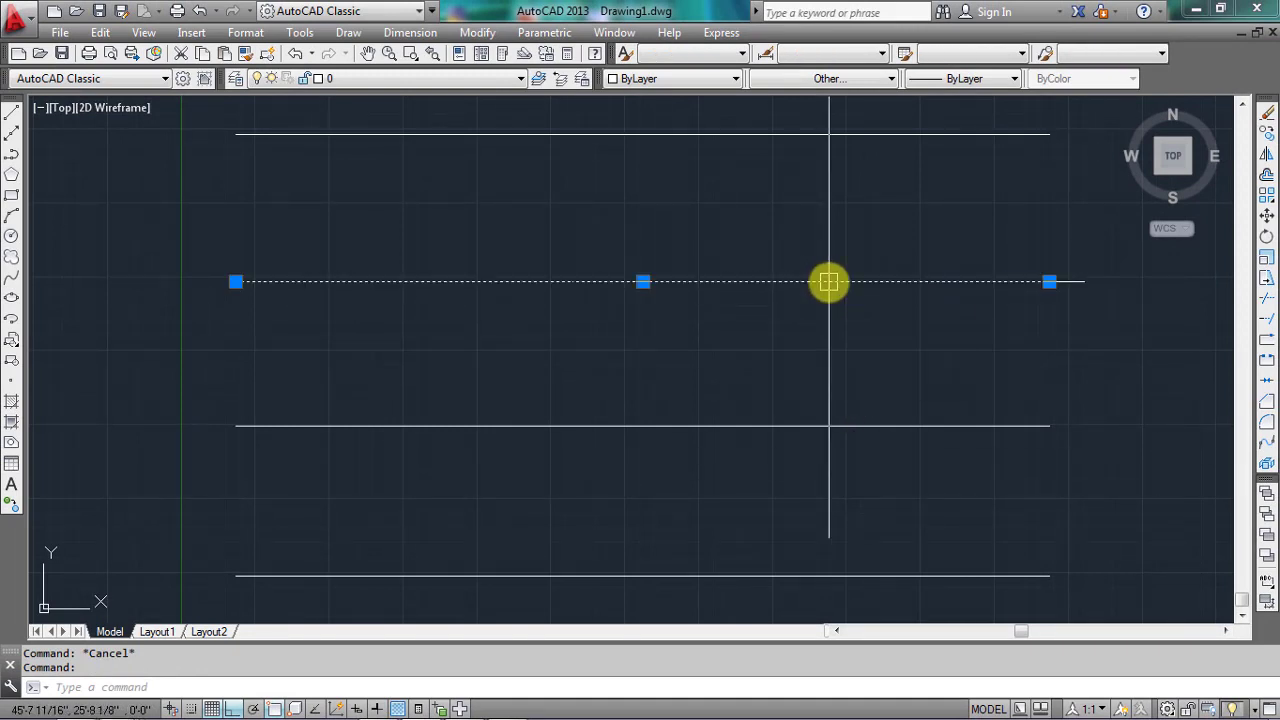
{"action": "left_click", "coordinate": [821, 80]}
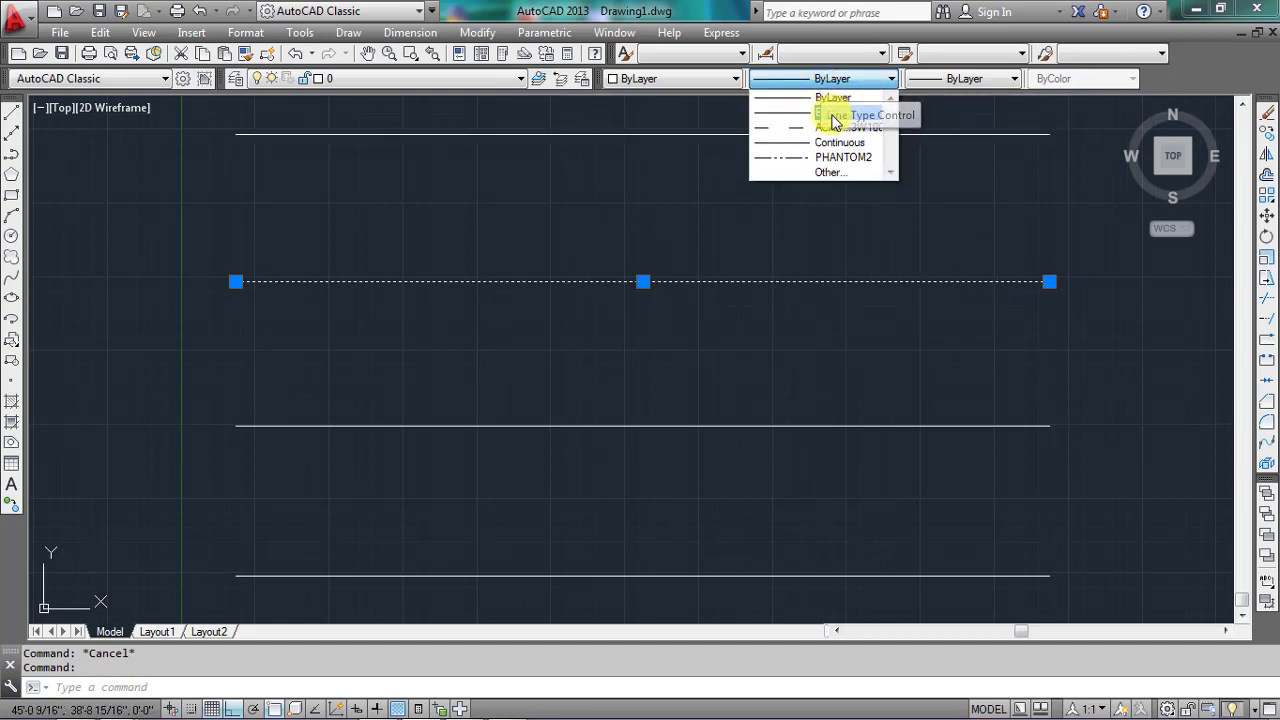
{"action": "left_click", "coordinate": [835, 128]}
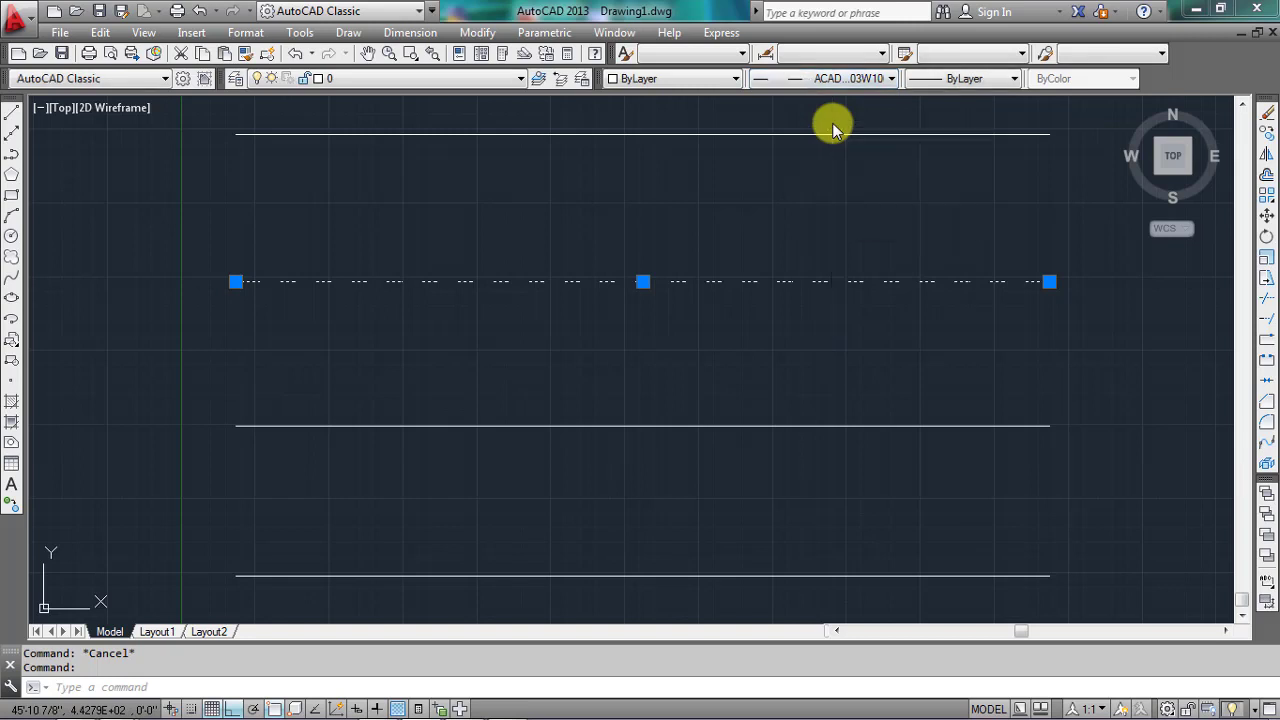
{"action": "key", "text": "Escape"}
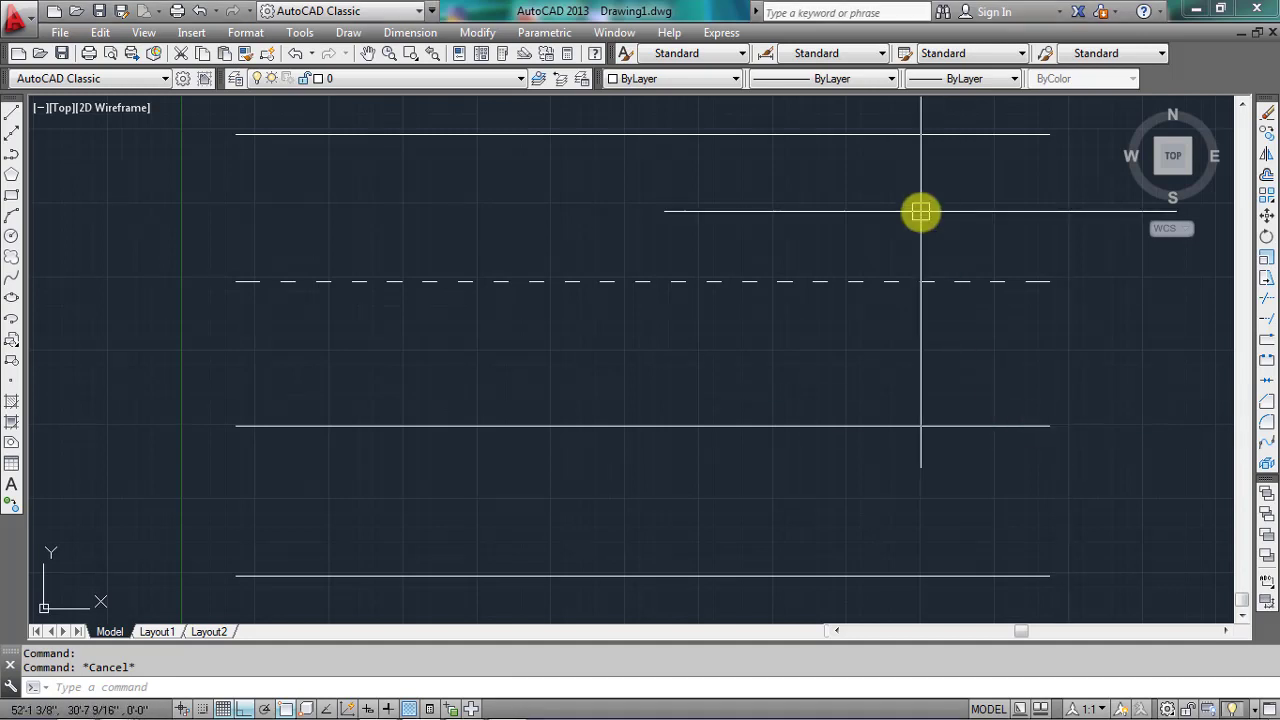
Load the DASHED2 linetype from acad.lin through the Linetype Manager.
{"action": "left_click", "coordinate": [868, 80]}
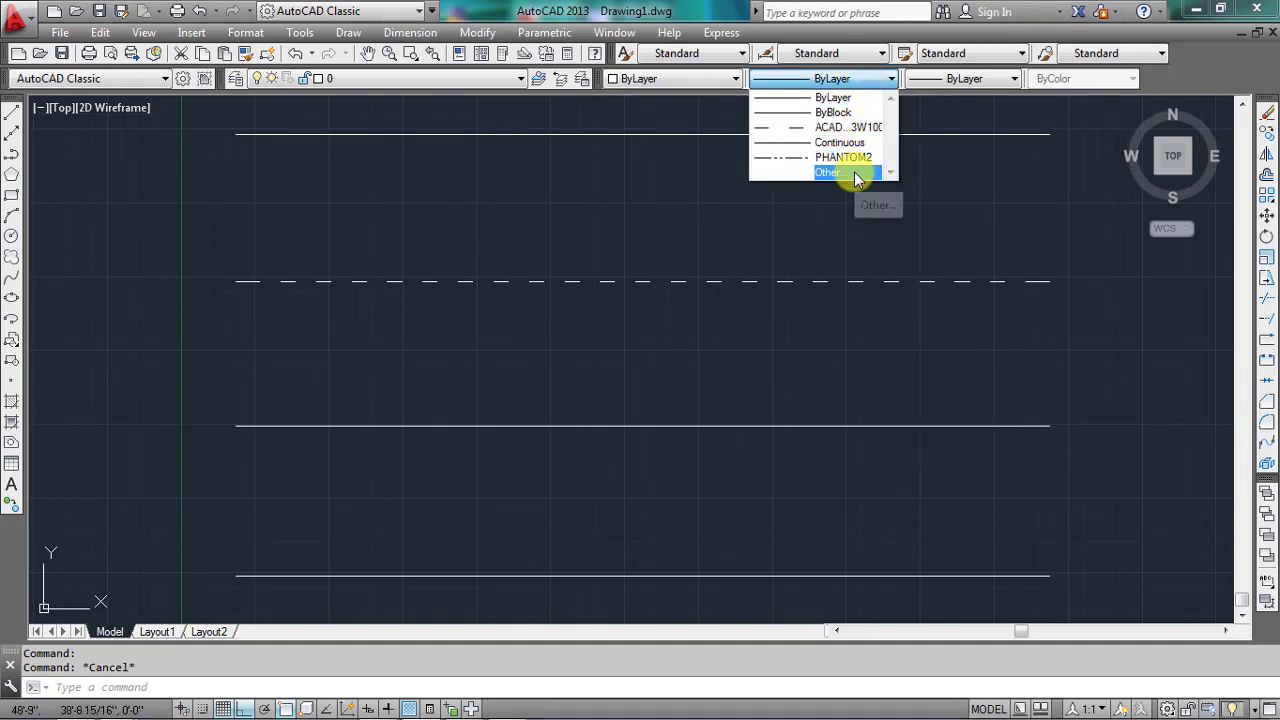
{"action": "left_click", "coordinate": [854, 172]}
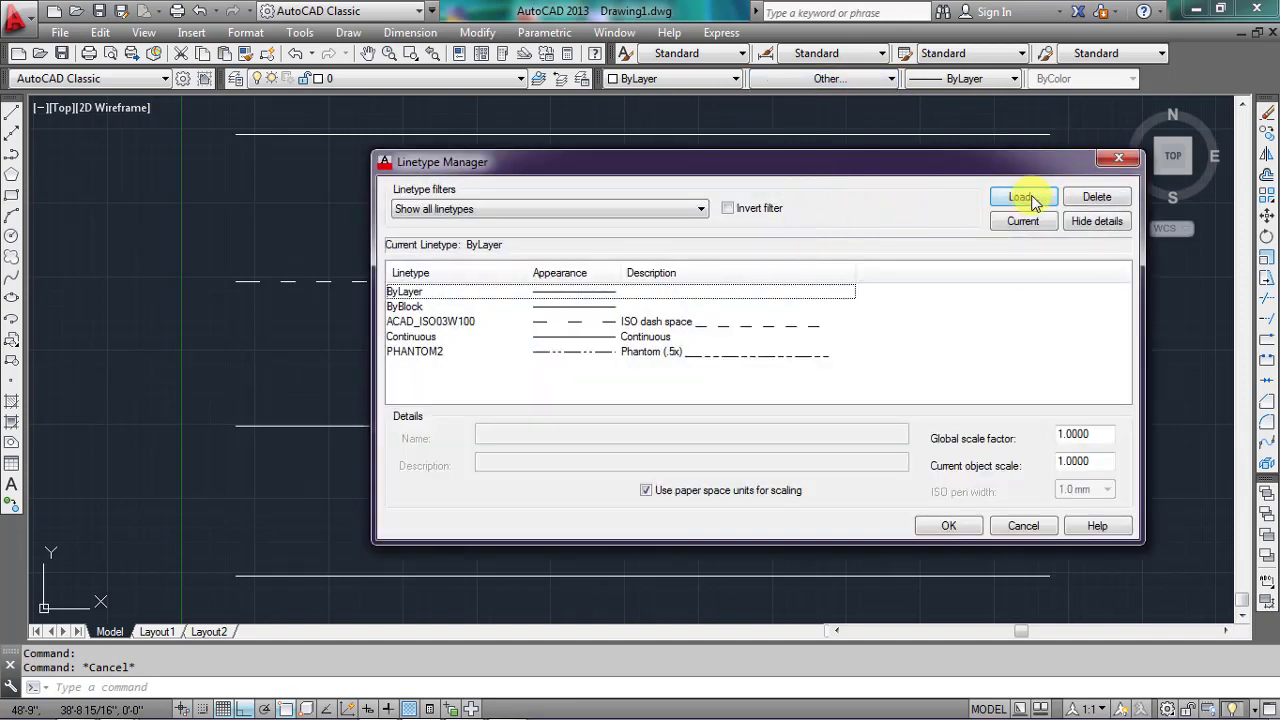
{"action": "left_click", "coordinate": [1030, 198]}
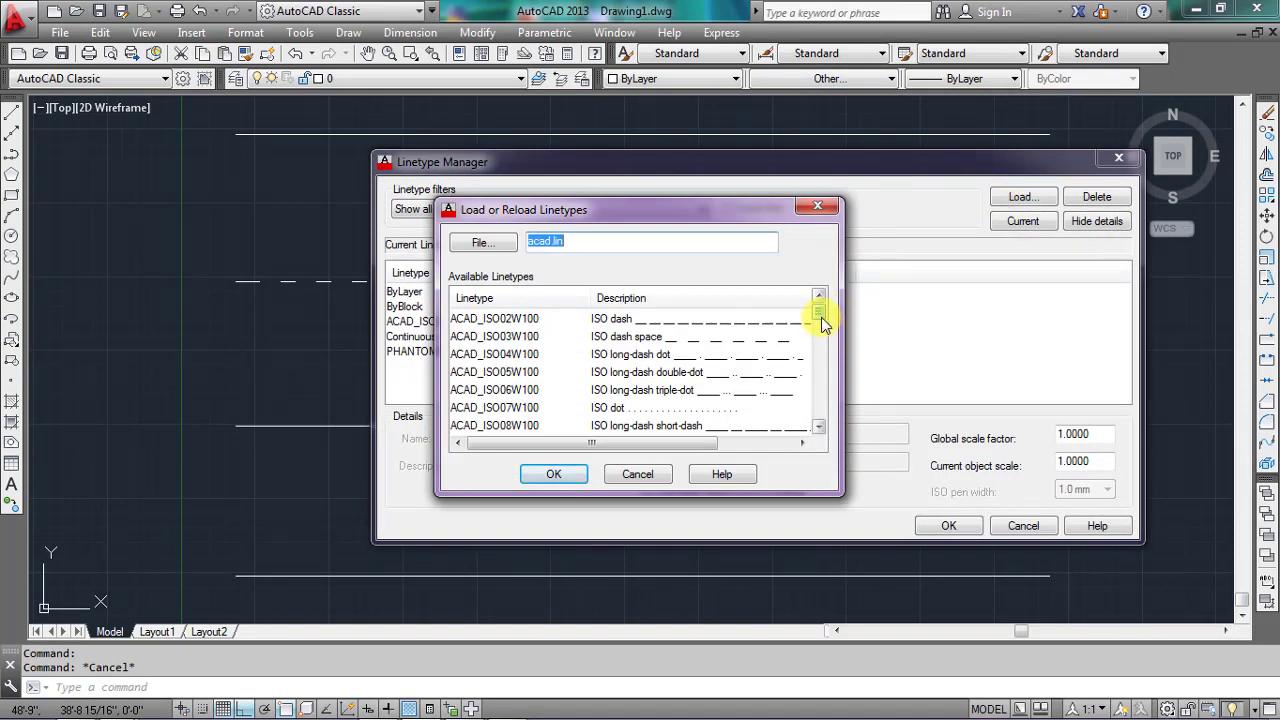
{"action": "left_click_drag", "start_coordinate": [821, 317], "coordinate": [819, 384]}
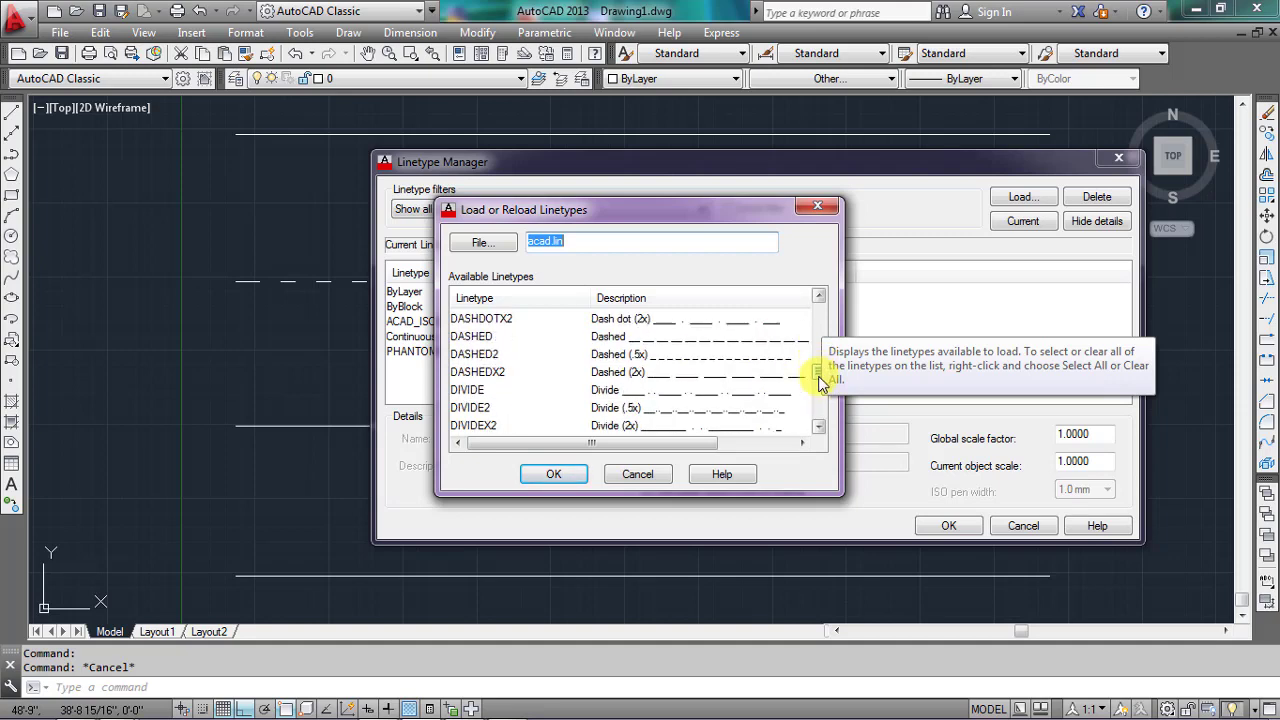
{"action": "left_click", "coordinate": [755, 356]}
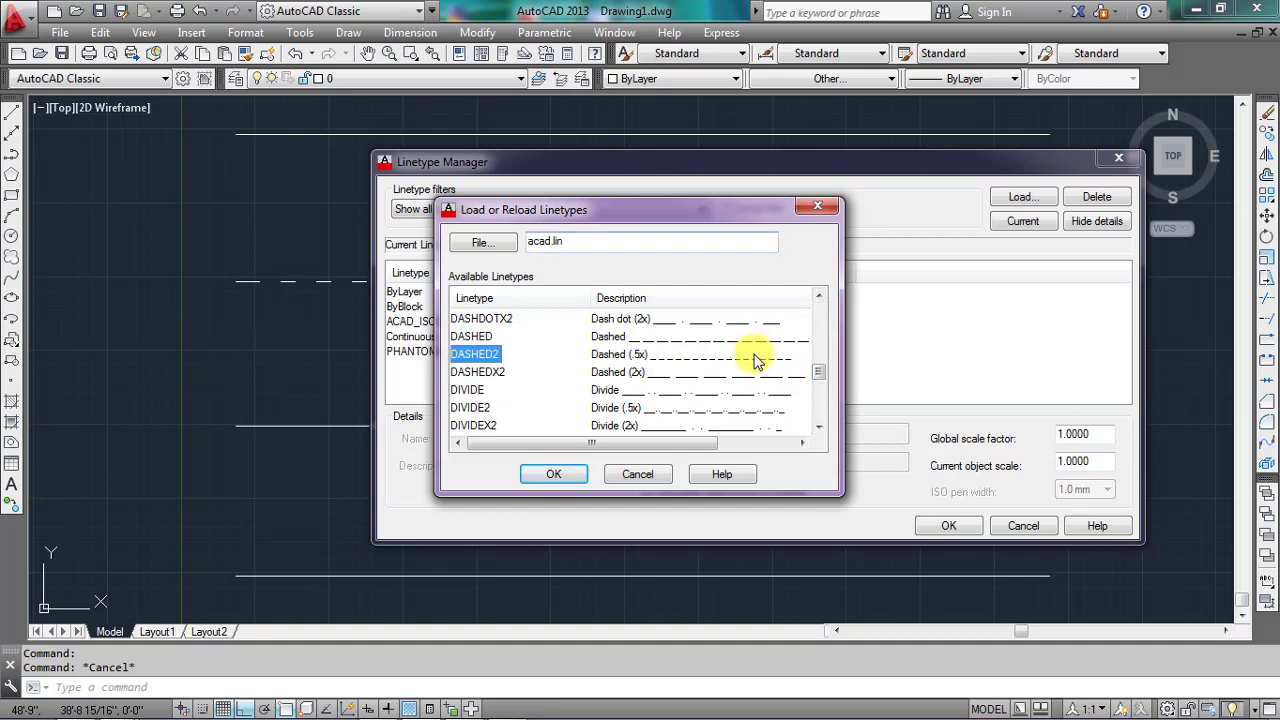
{"action": "left_click", "coordinate": [561, 477]}
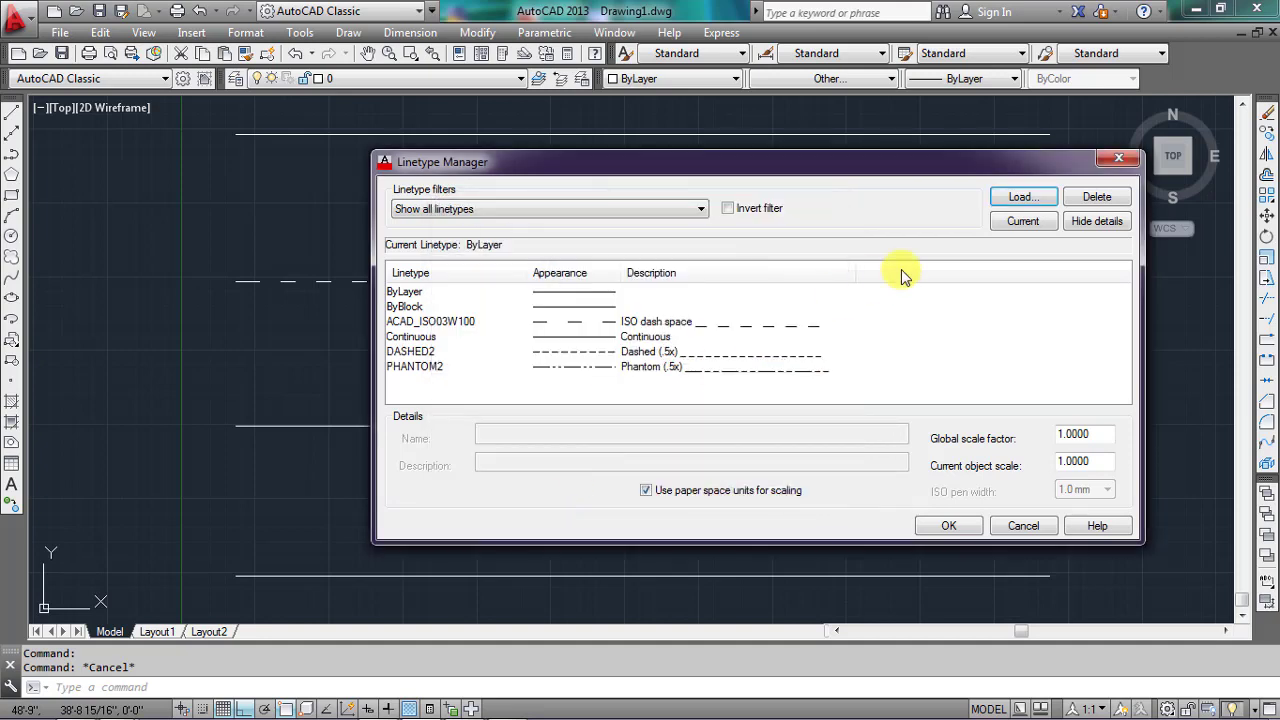
Load the BATTING linetype as well and accept the Linetype Manager changes.
{"action": "left_click", "coordinate": [1020, 197]}
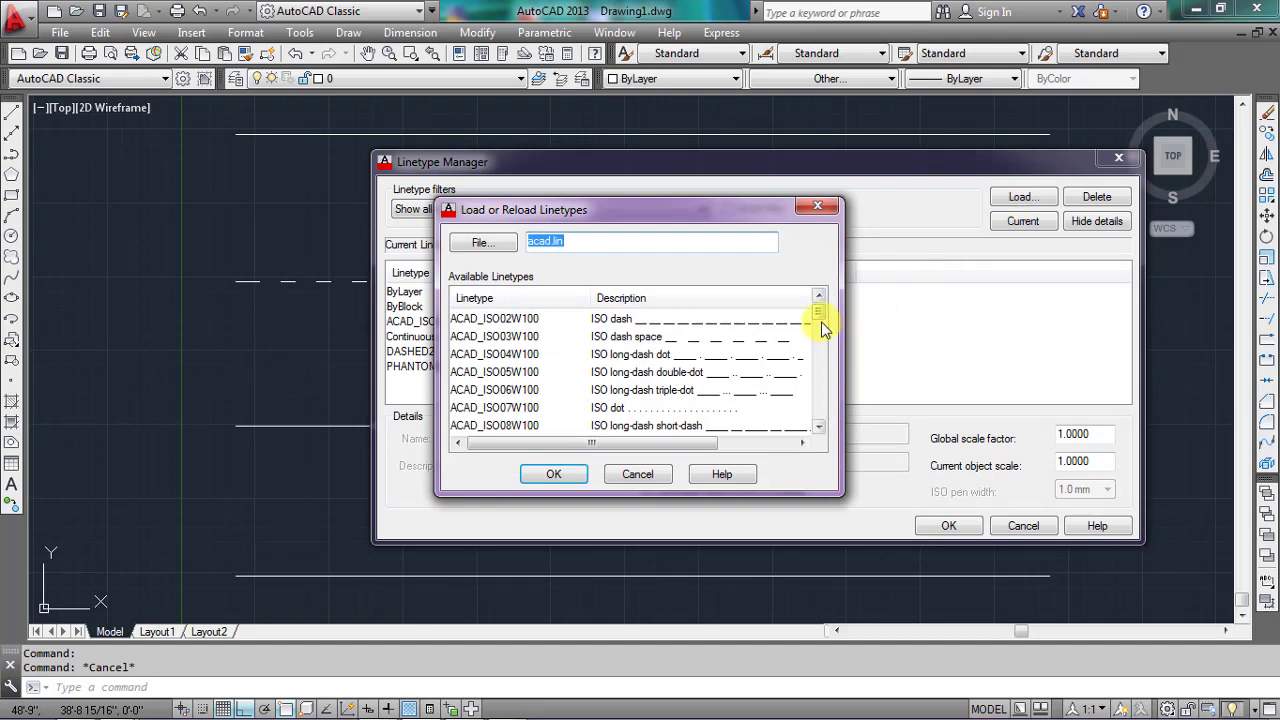
{"action": "scroll", "coordinate": [815, 335], "scroll_direction": "down", "scroll_amount": 5}
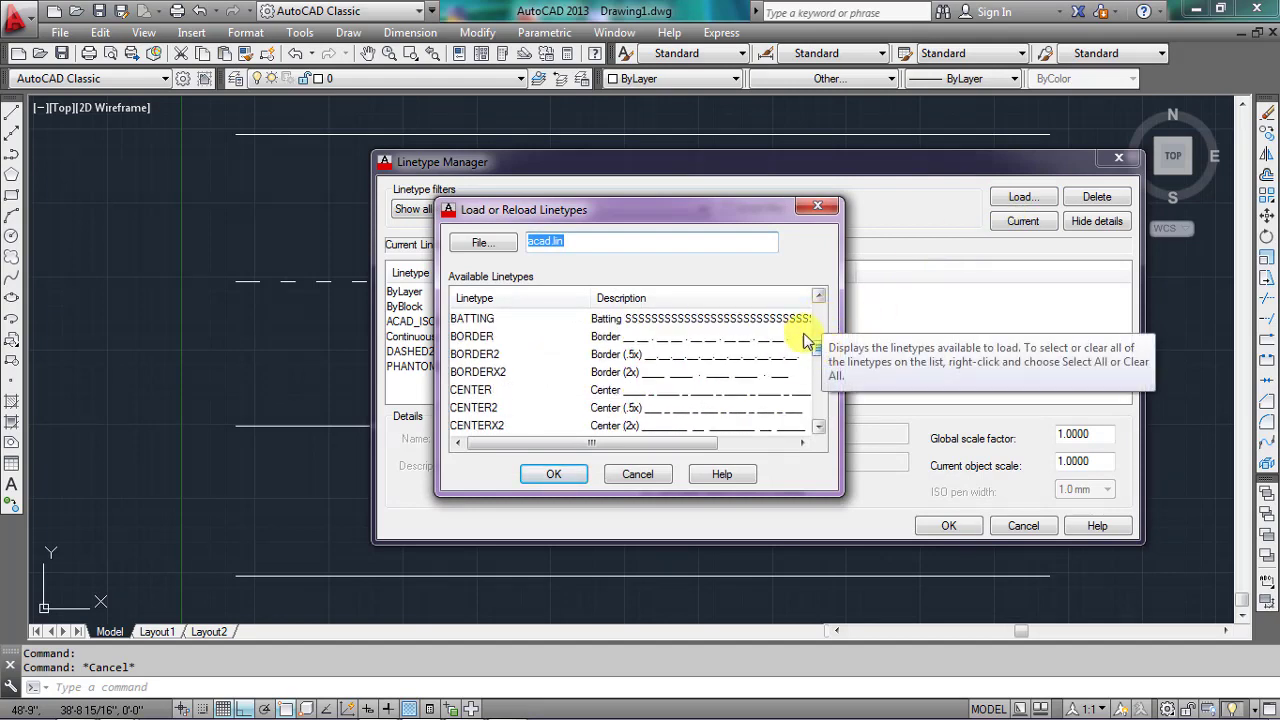
{"action": "left_click", "coordinate": [780, 320]}
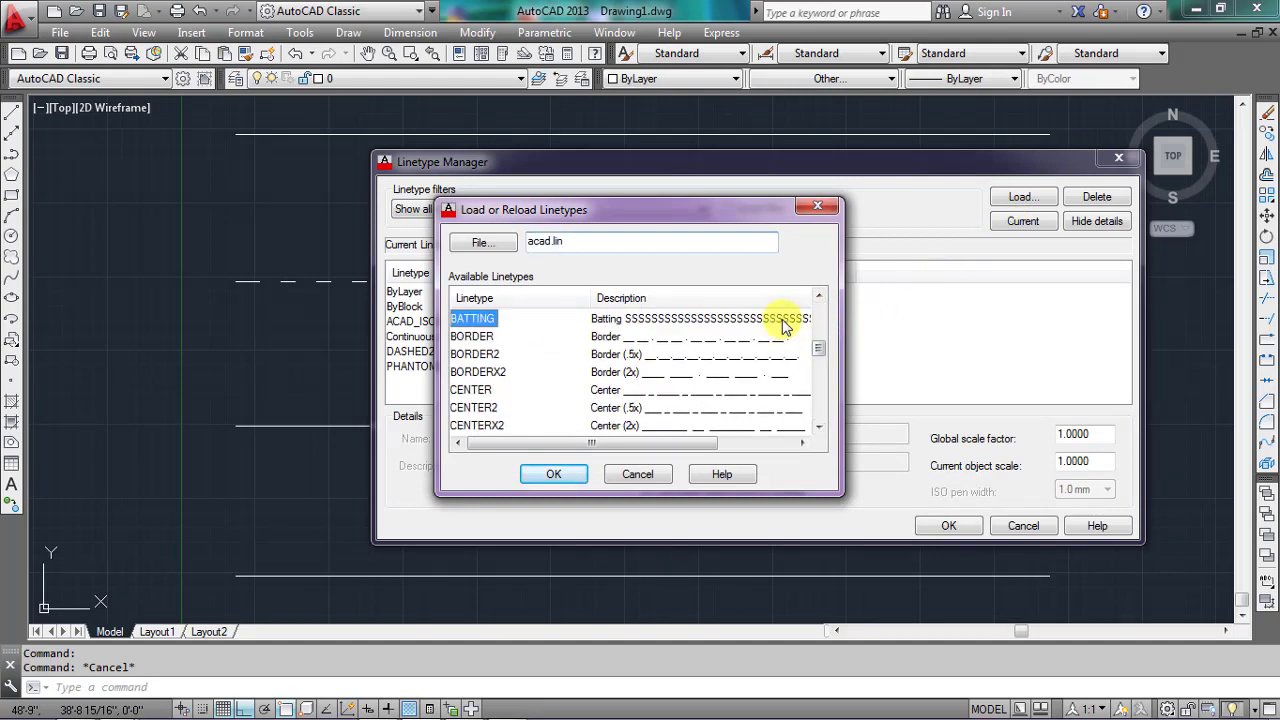
{"action": "left_click", "coordinate": [556, 474]}
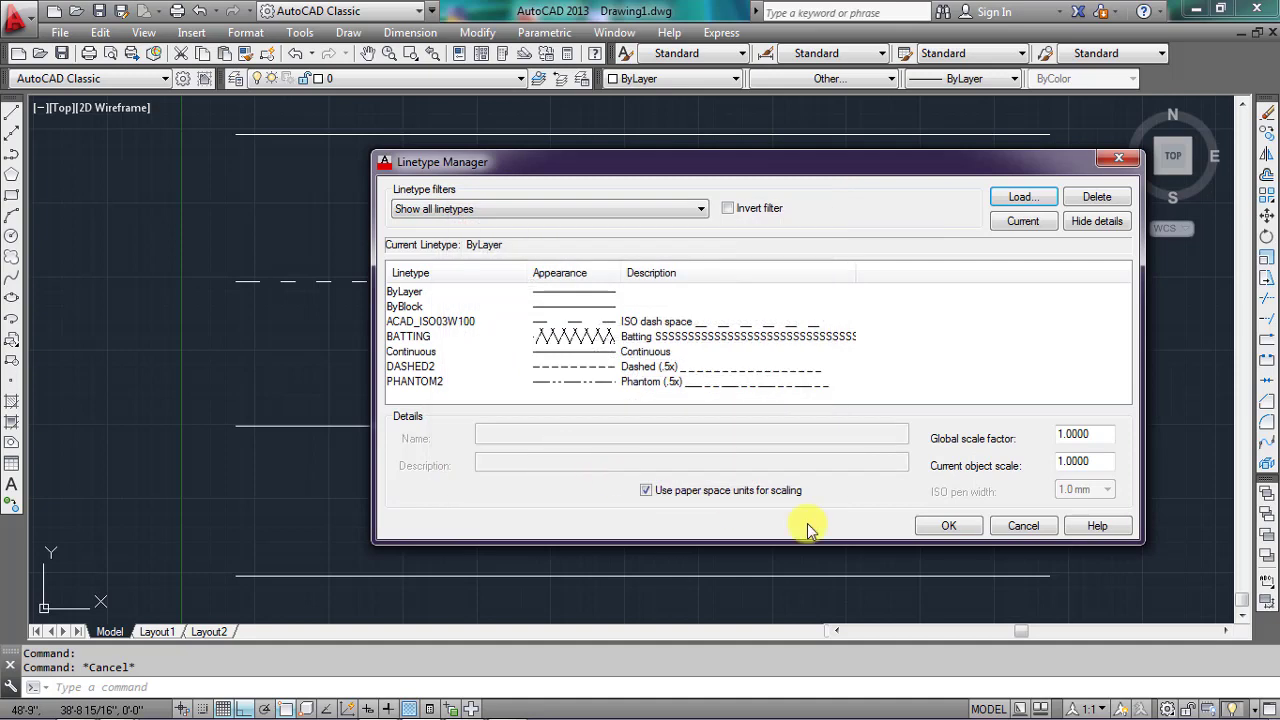
{"action": "left_click", "coordinate": [948, 526]}
Assign the DASHED2 linetype to the third horizontal line from the top and clear the selection.
{"action": "left_click", "coordinate": [829, 425]}
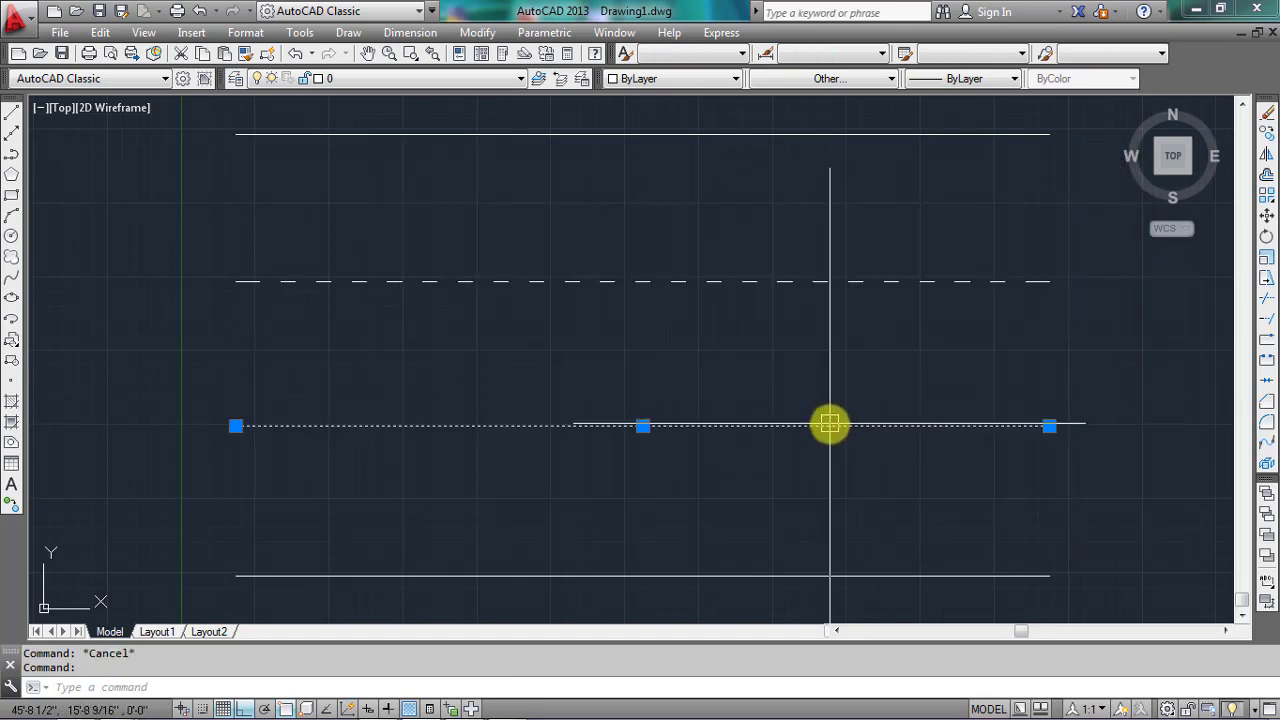
{"action": "left_click", "coordinate": [843, 79]}
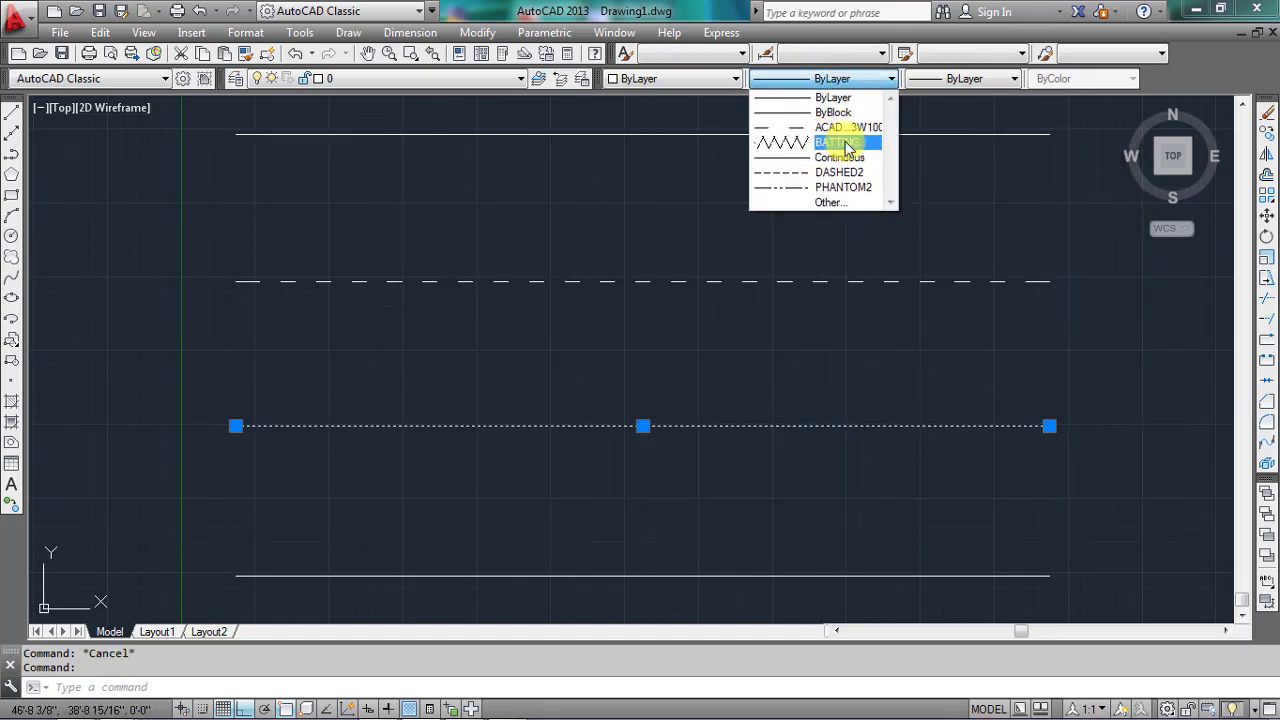
{"action": "left_click", "coordinate": [840, 172]}
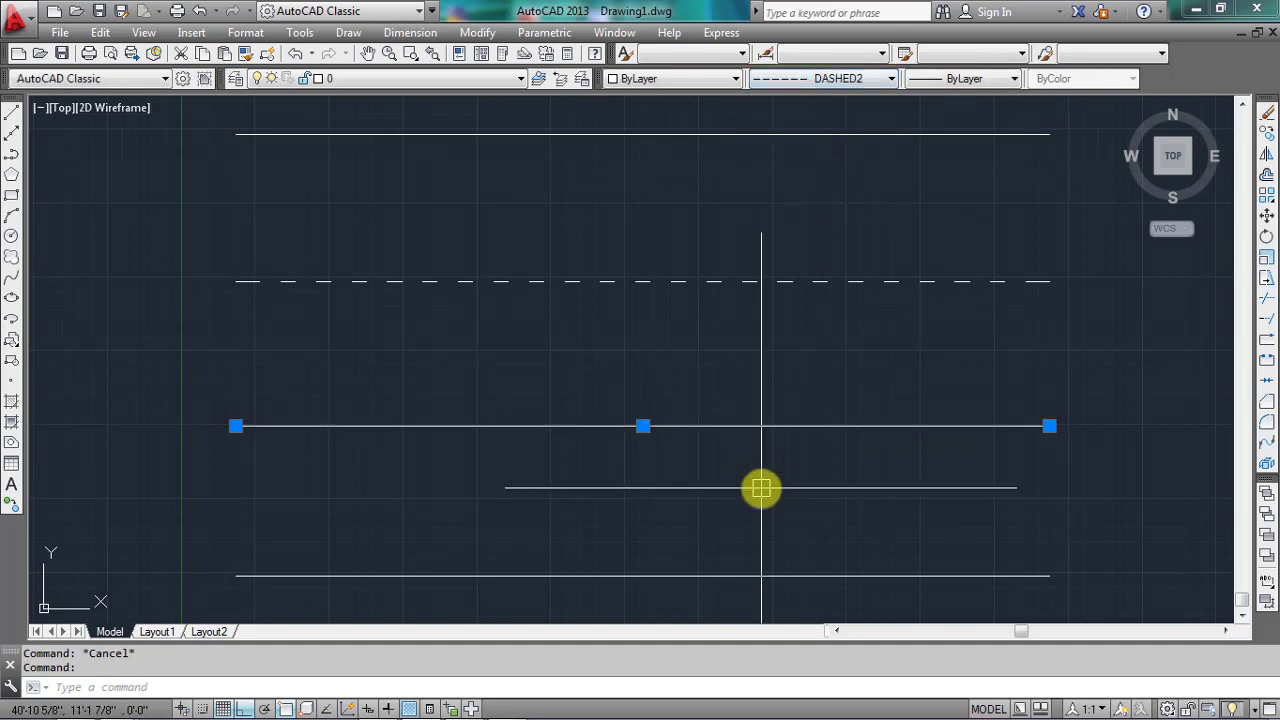
{"action": "key", "text": "Escape"}
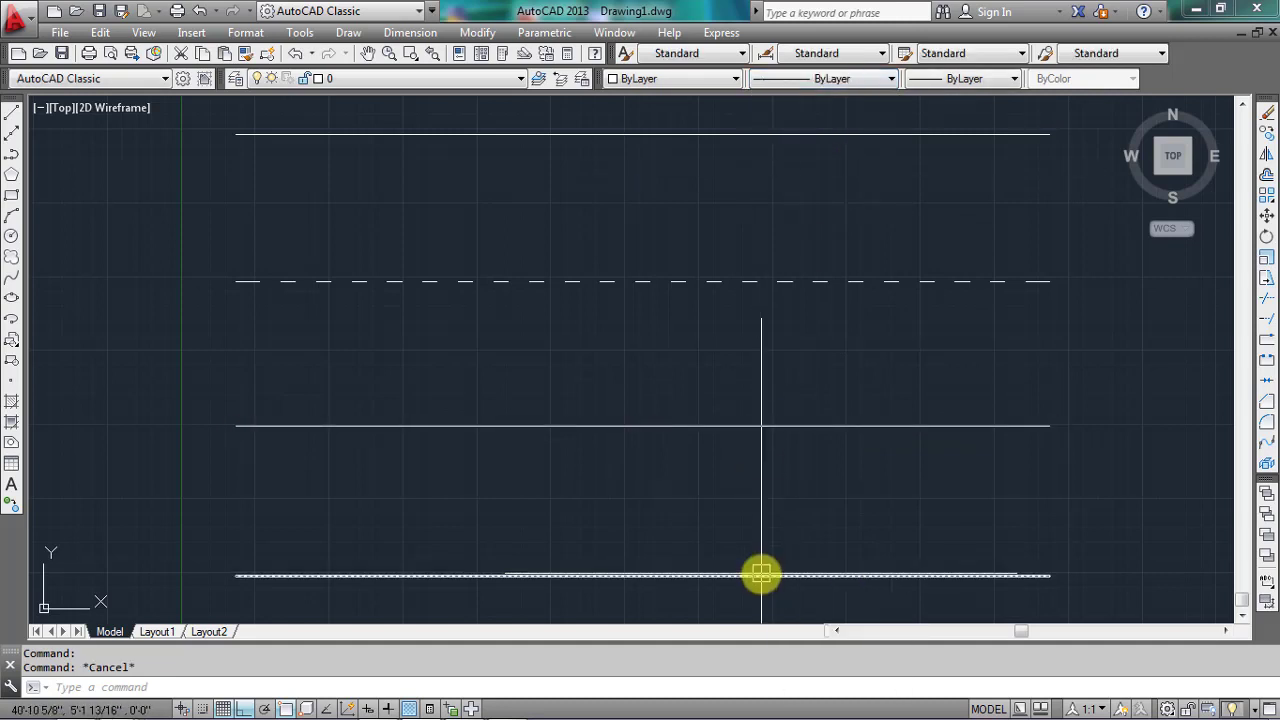
Assign the BATTING linetype to the lowest horizontal line and clear the selection.
{"action": "left_click", "coordinate": [761, 573]}
{"action": "left_click", "coordinate": [812, 82]}
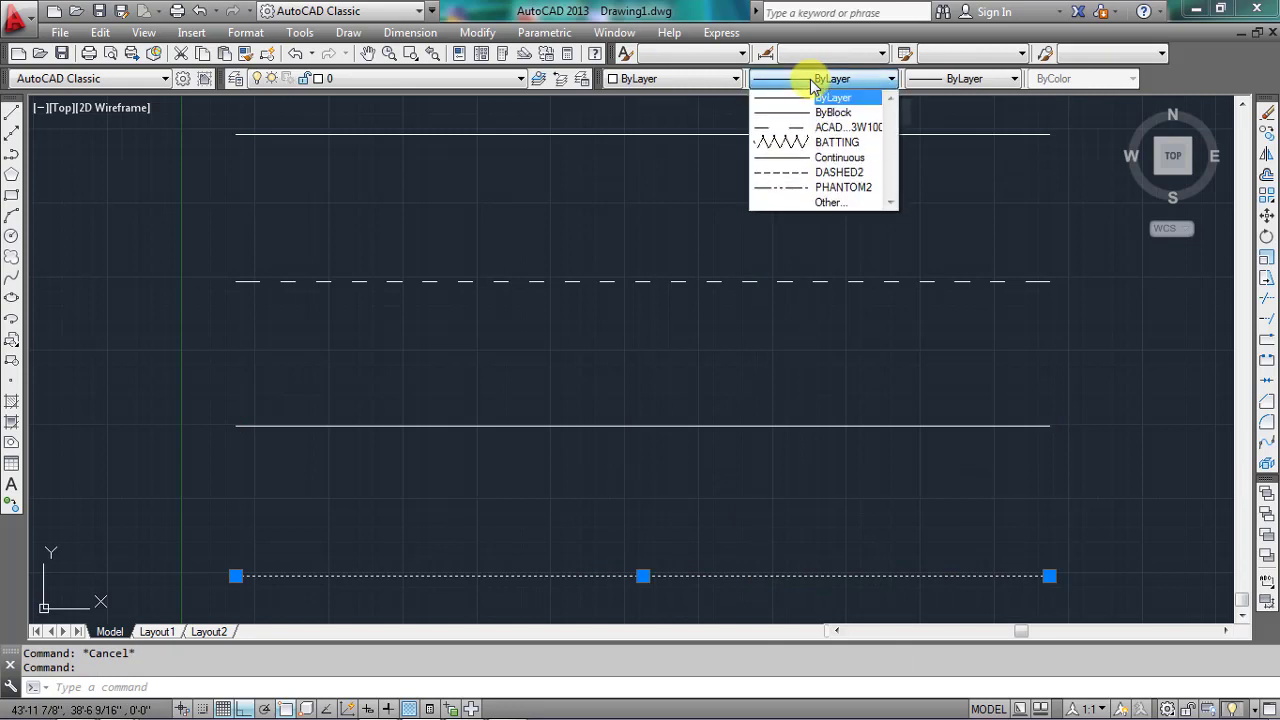
{"action": "left_click", "coordinate": [826, 143]}
{"action": "key", "text": "Escape"}
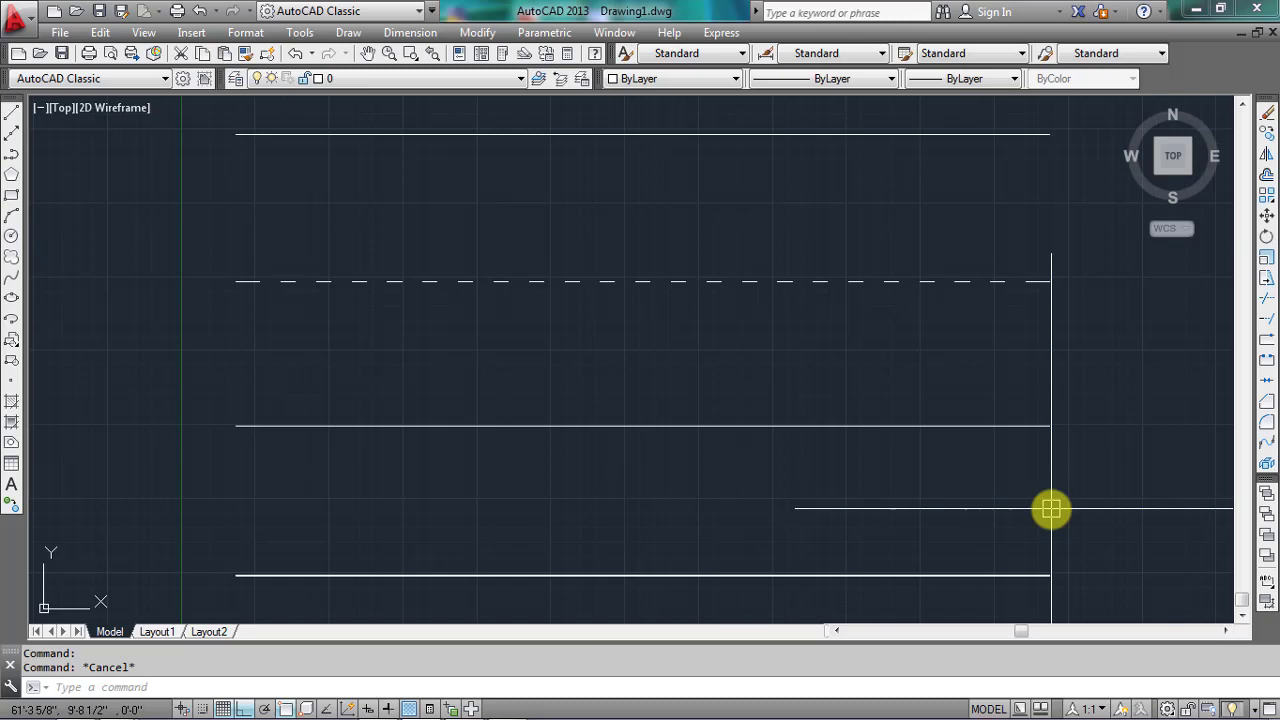
Set the global linetype scale factor to 50 in the Linetype Manager and apply it.
{"action": "left_click", "coordinate": [868, 78]}
{"action": "left_click", "coordinate": [851, 204]}
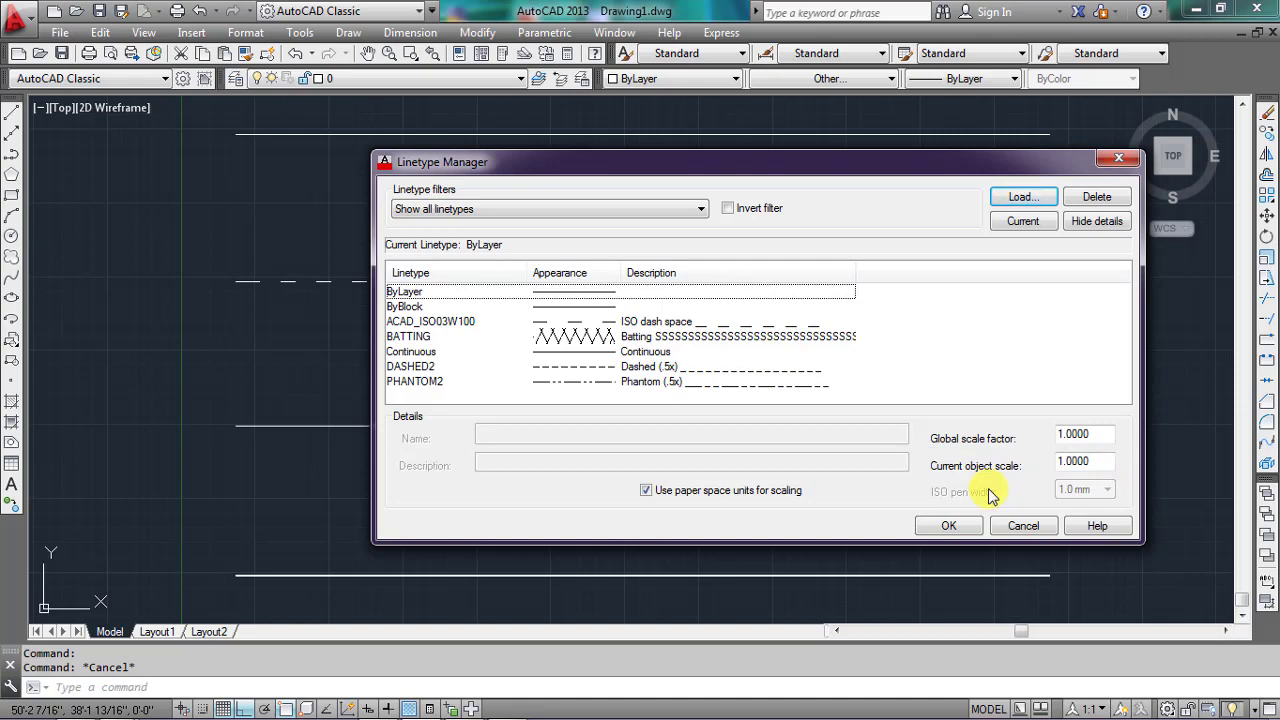
{"action": "left_click", "coordinate": [1064, 435]}
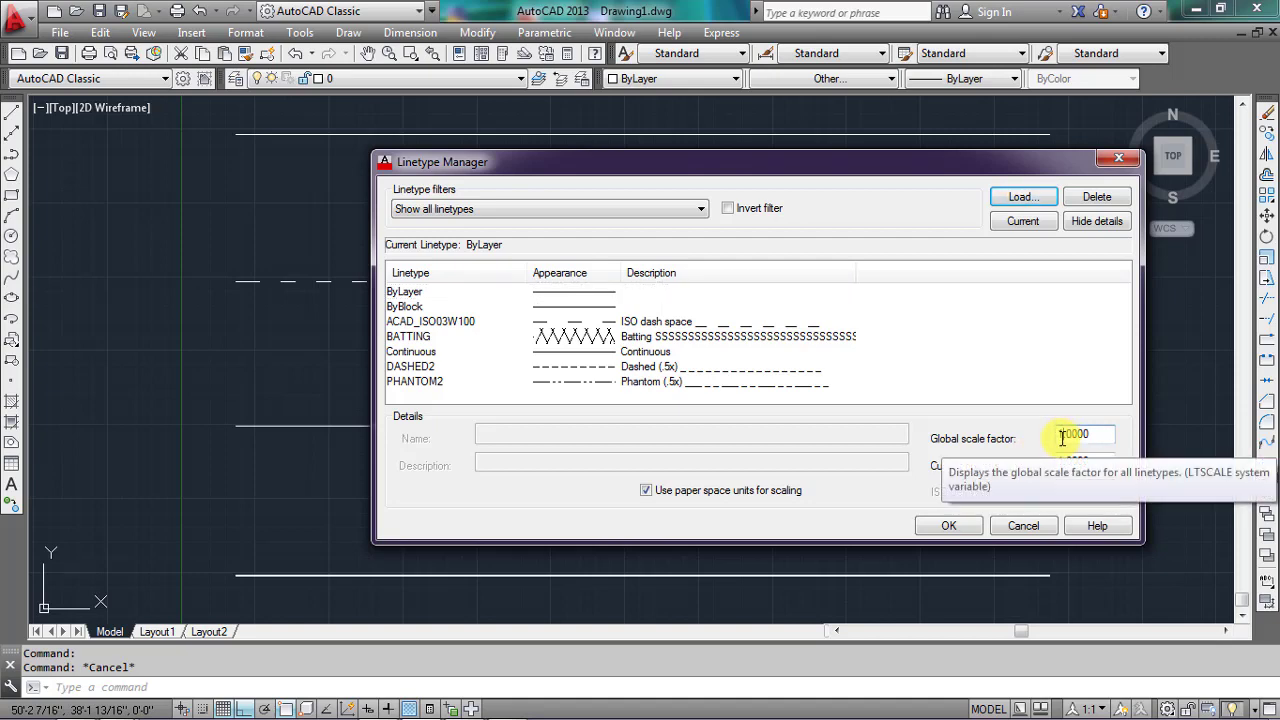
{"action": "type", "text": "50"}
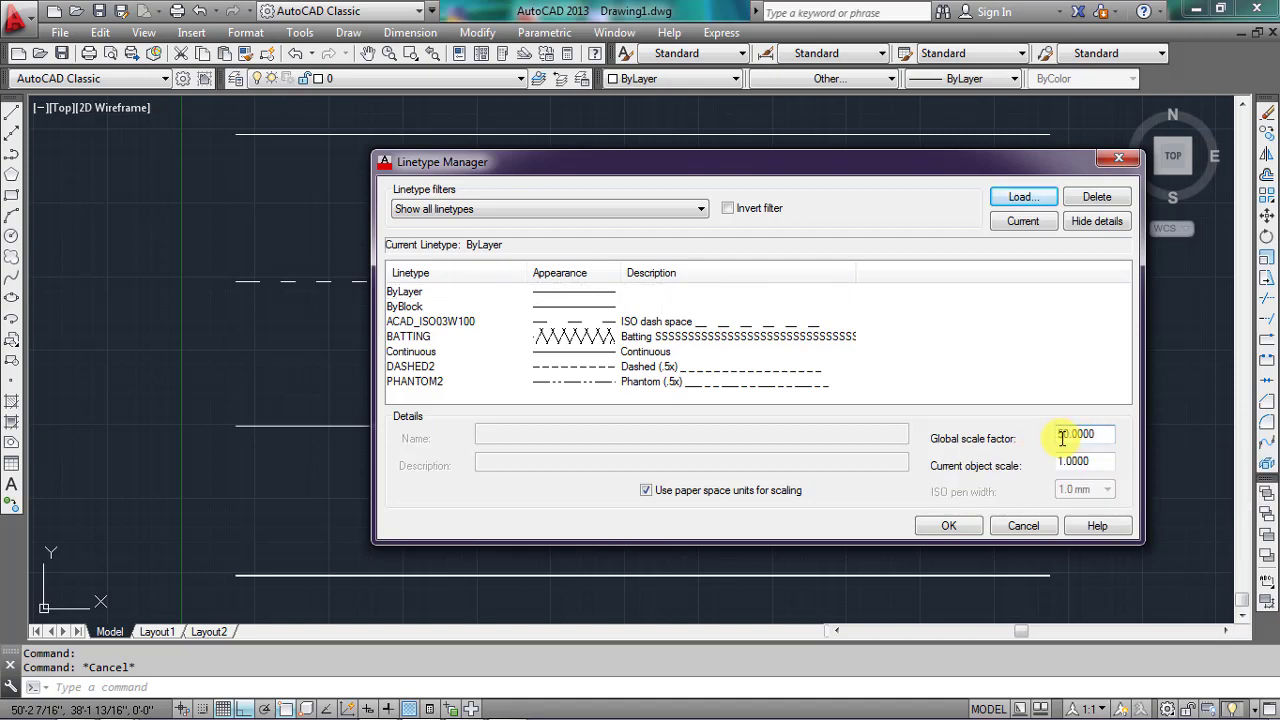
{"action": "left_click", "coordinate": [960, 527]}
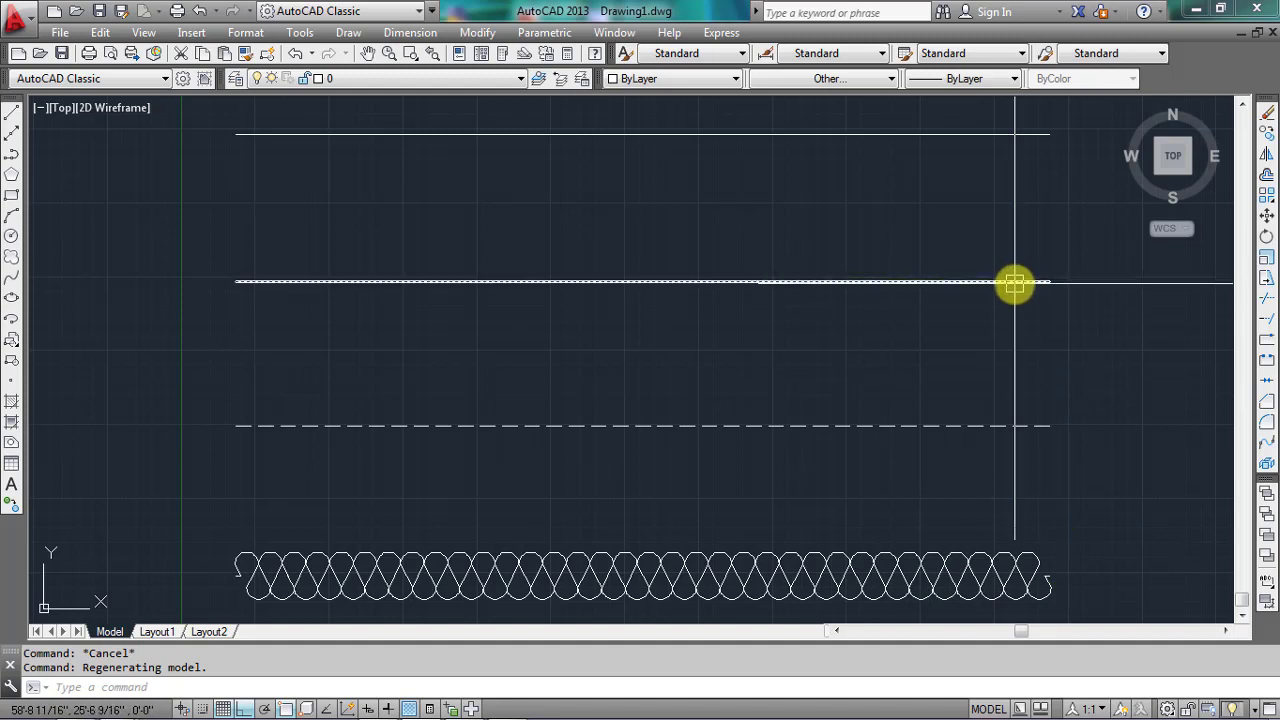
Set the global linetype scale factor to 20 in the Linetype Manager and apply it to the drawing.
{"action": "mouse_move", "coordinate": [1014, 284]}
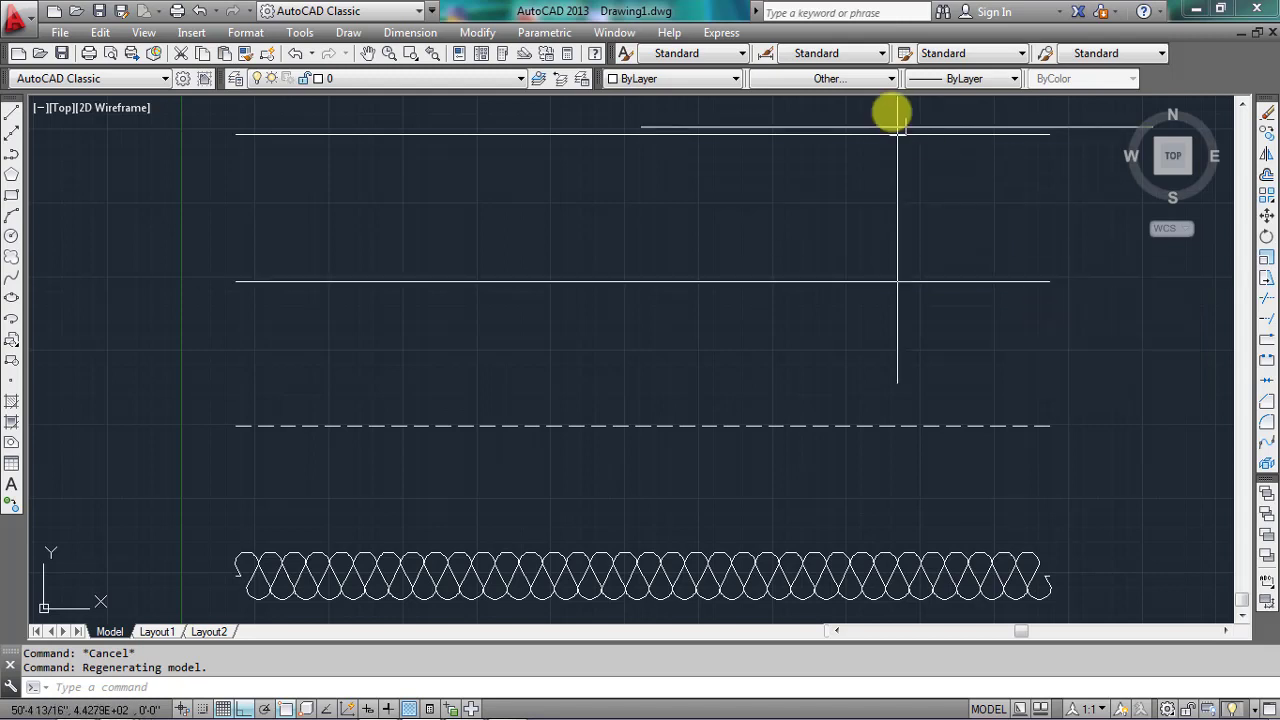
{"action": "left_click", "coordinate": [882, 79]}
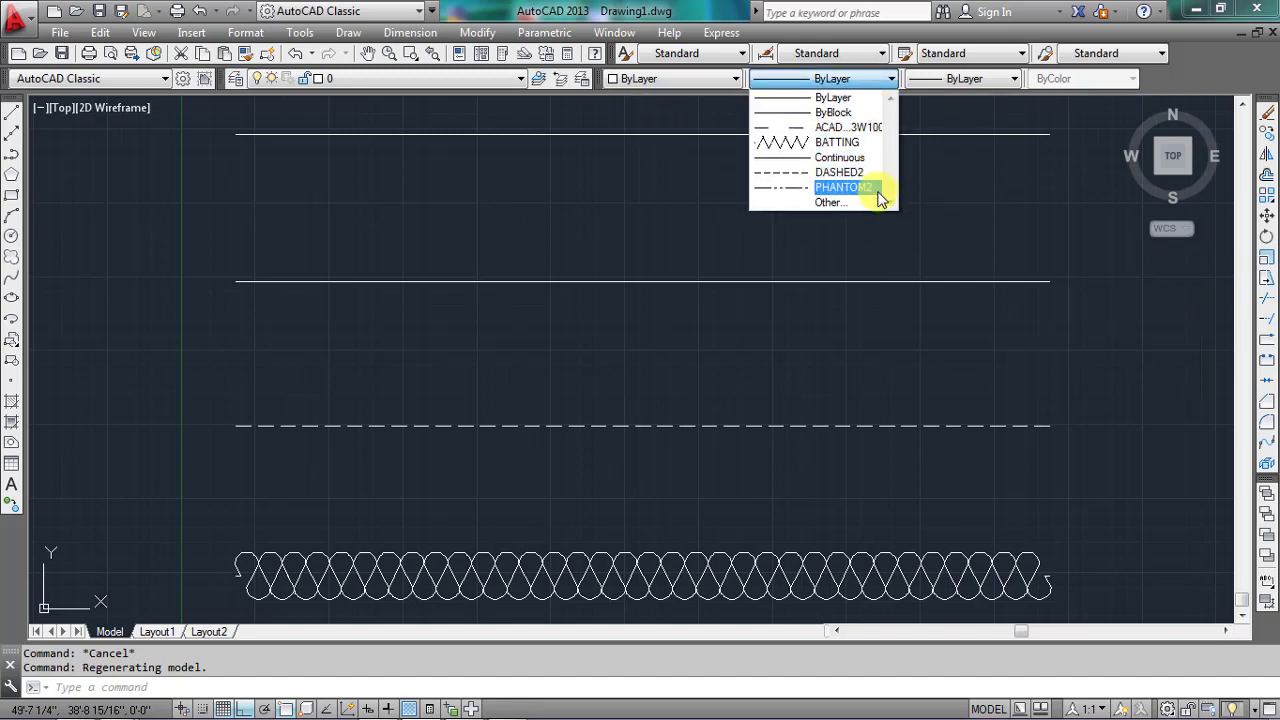
{"action": "left_click", "coordinate": [877, 202]}
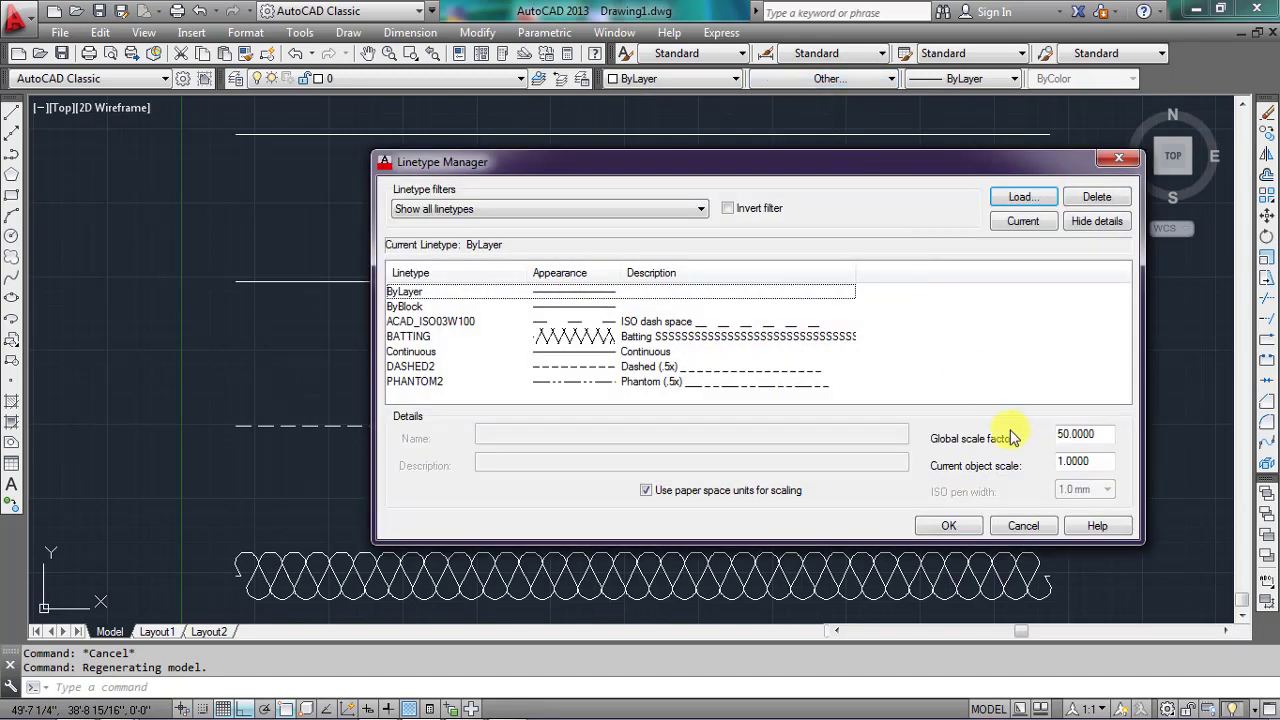
{"action": "left_click", "coordinate": [1065, 433]}
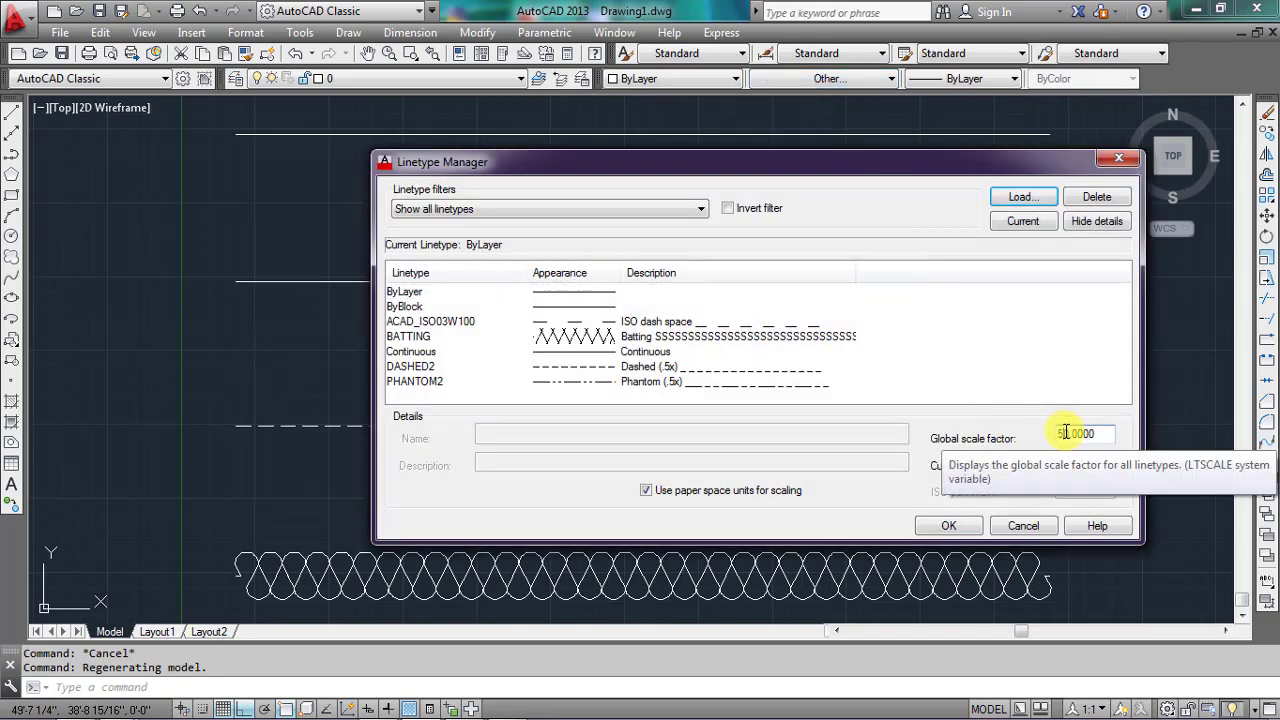
{"action": "key", "text": "BackSpace"}
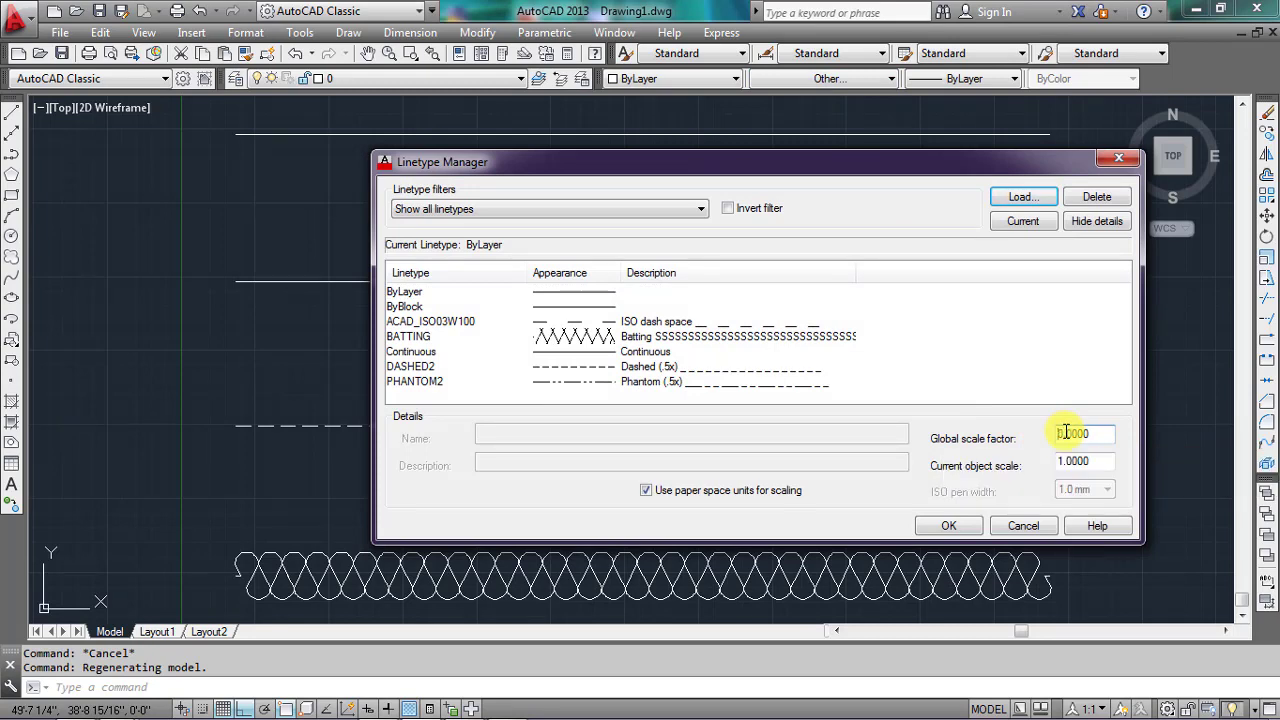
{"action": "type", "text": "20"}
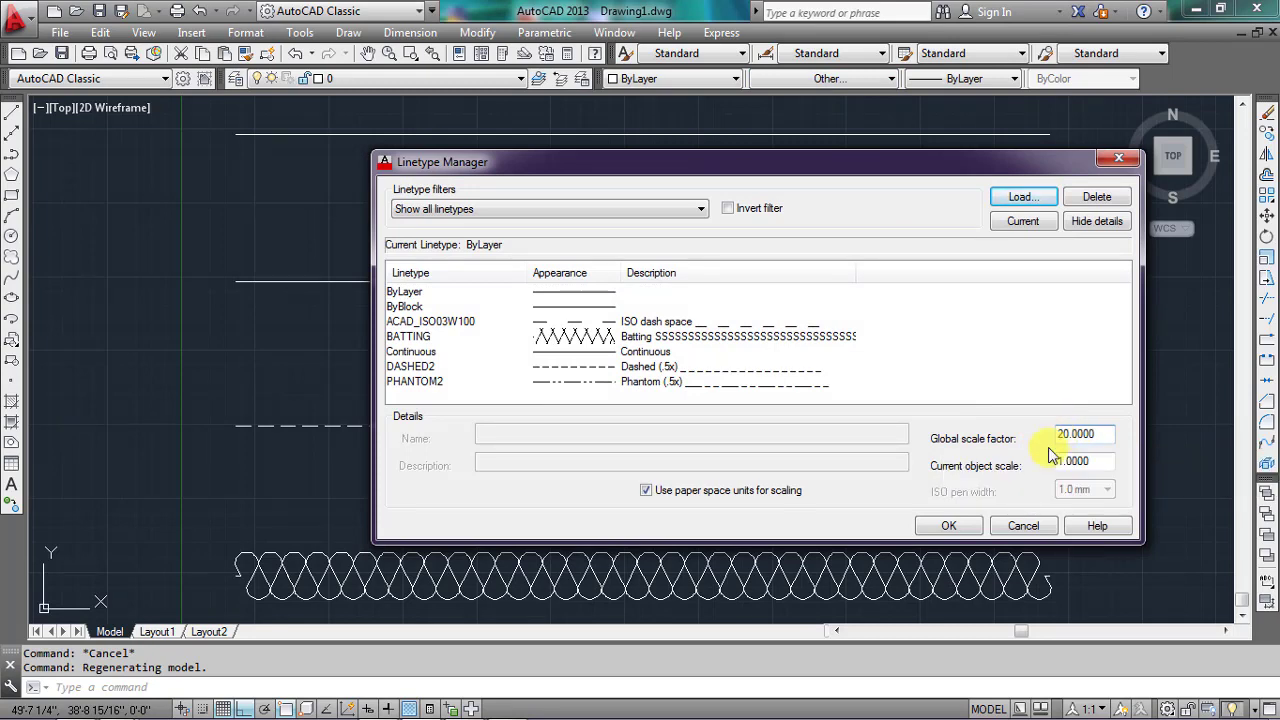
{"action": "left_click", "coordinate": [947, 525]}
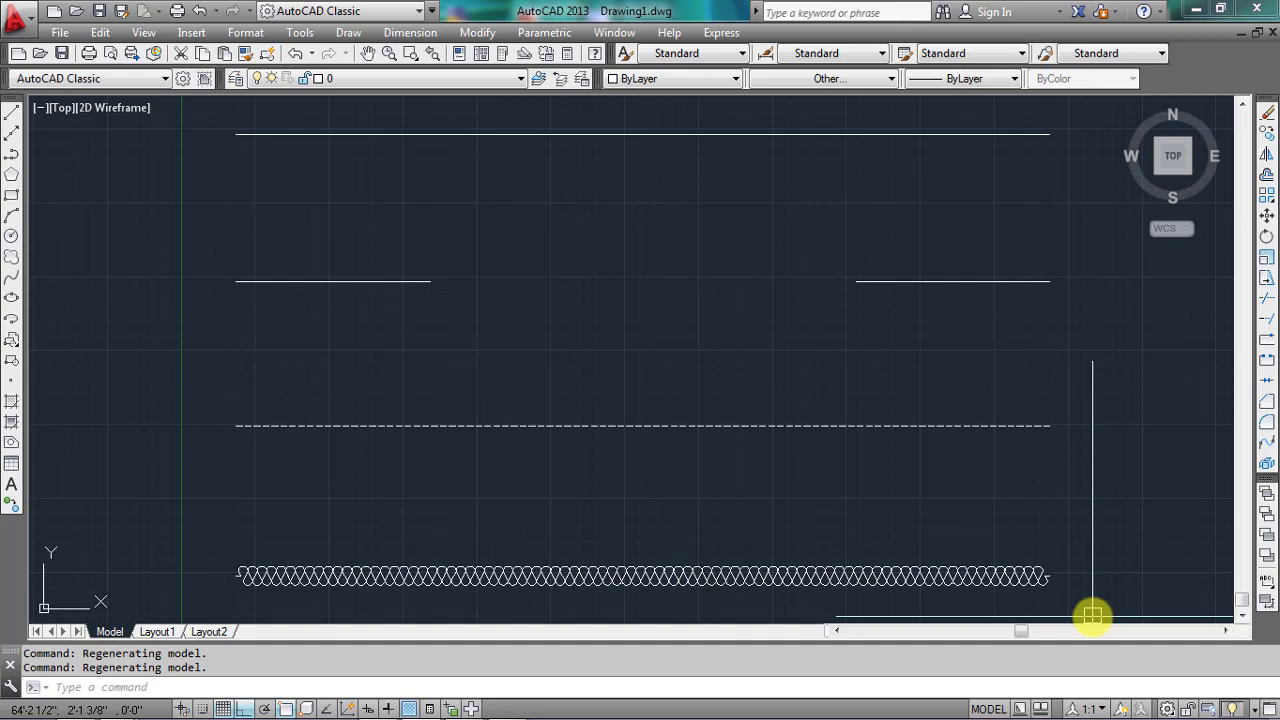
Reopen the Linetype Manager and set the global linetype scale factor to 1.
{"action": "left_click", "coordinate": [853, 87]}
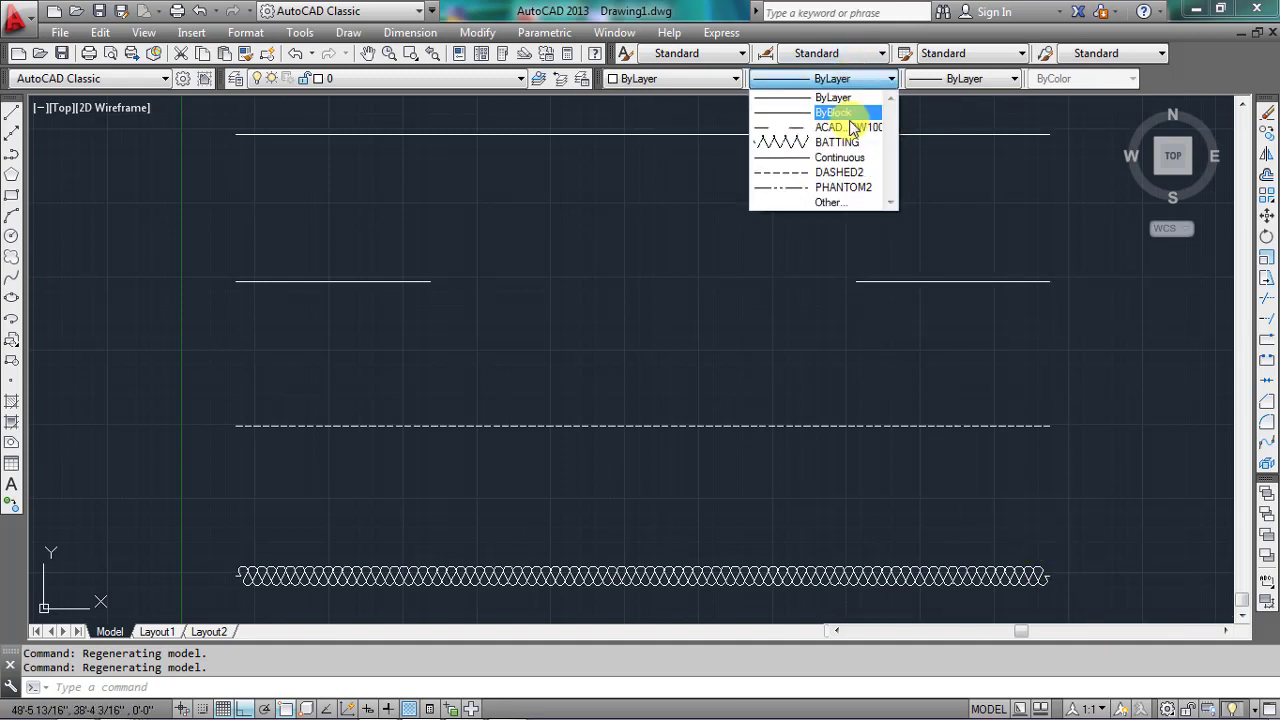
{"action": "left_click", "coordinate": [849, 201]}
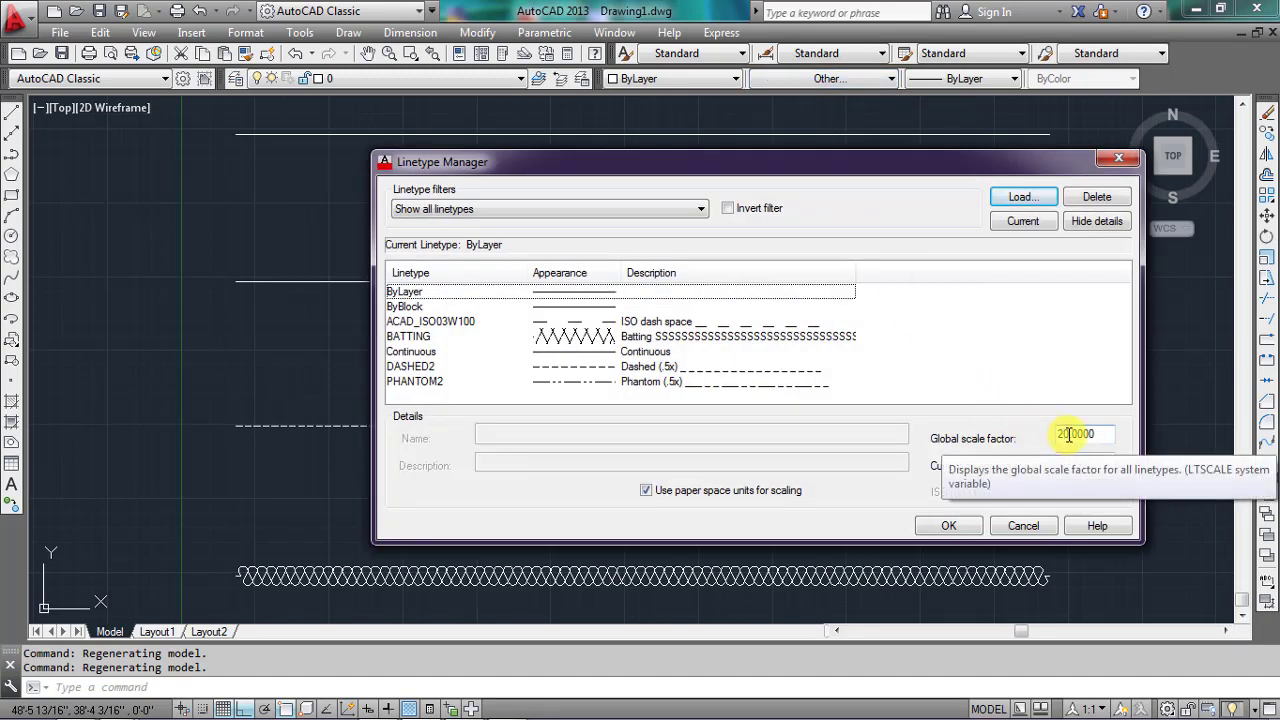
{"action": "left_click_drag", "start_coordinate": [1069, 434], "coordinate": [1058, 435]}
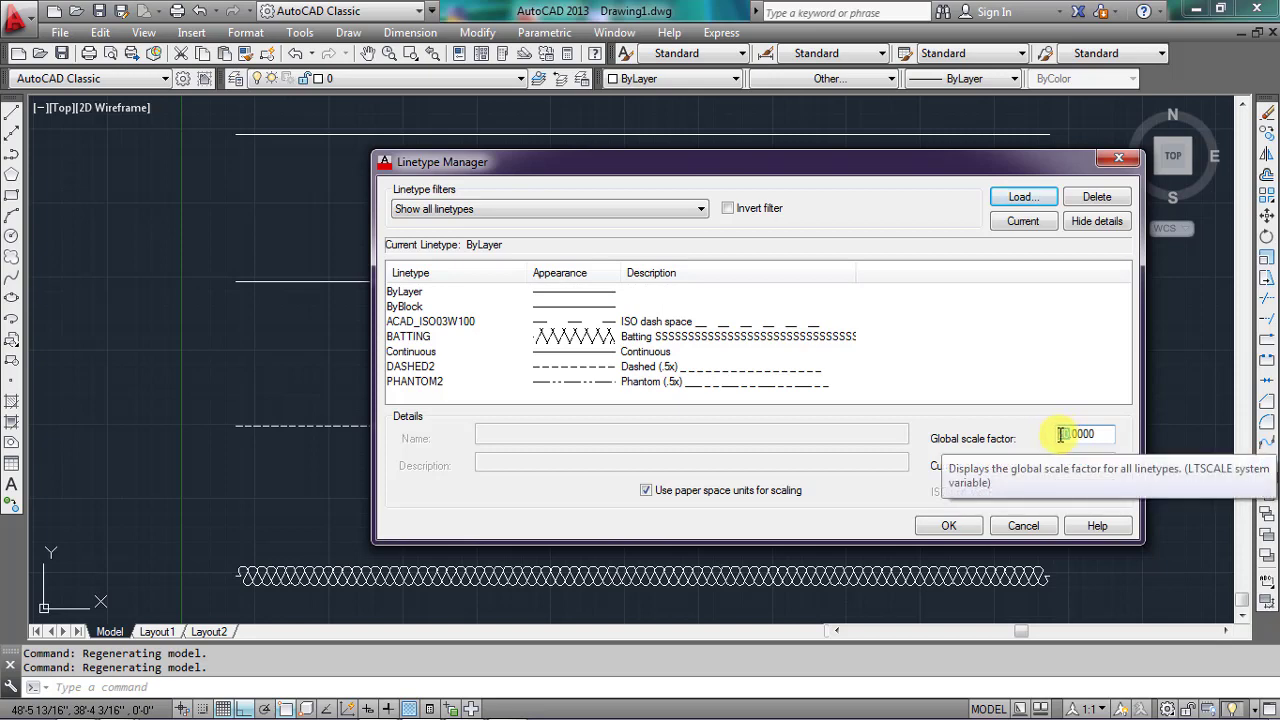
{"action": "type", "text": "1"}
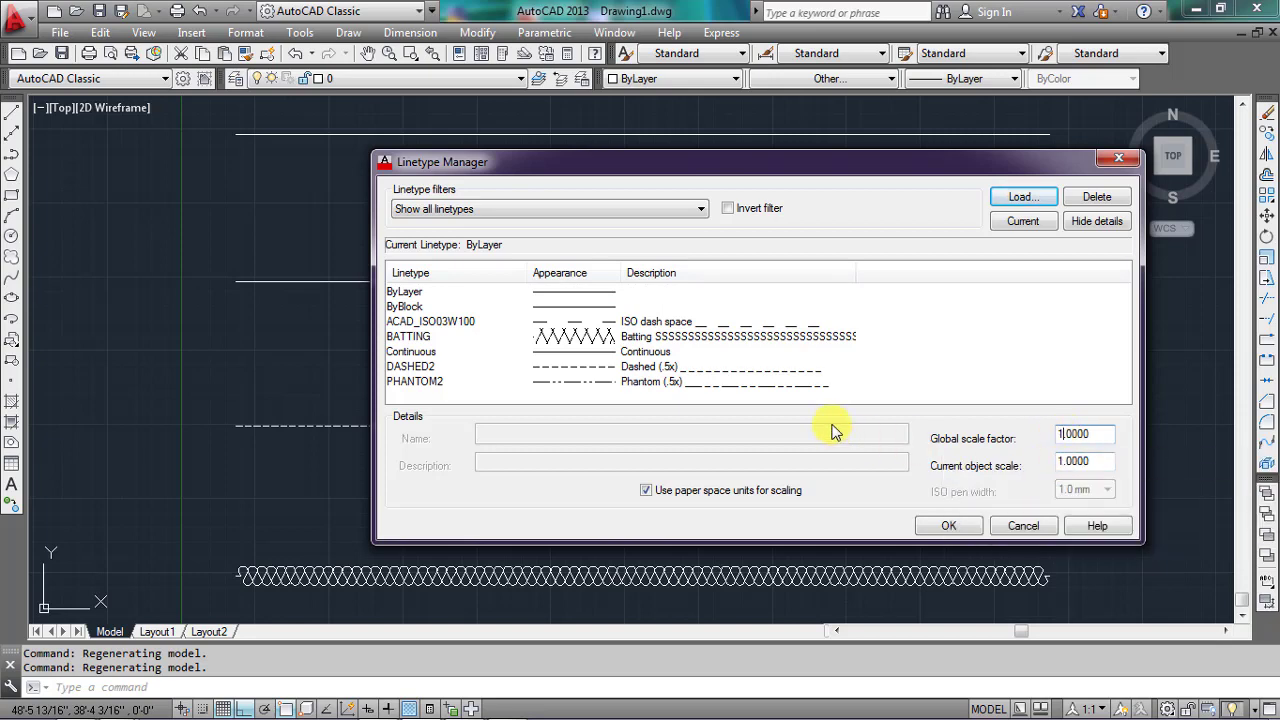
With the DASHED2 linetype selected, set the current object scale to 50 and accept the Linetype Manager changes.
{"action": "left_click", "coordinate": [716, 368]}
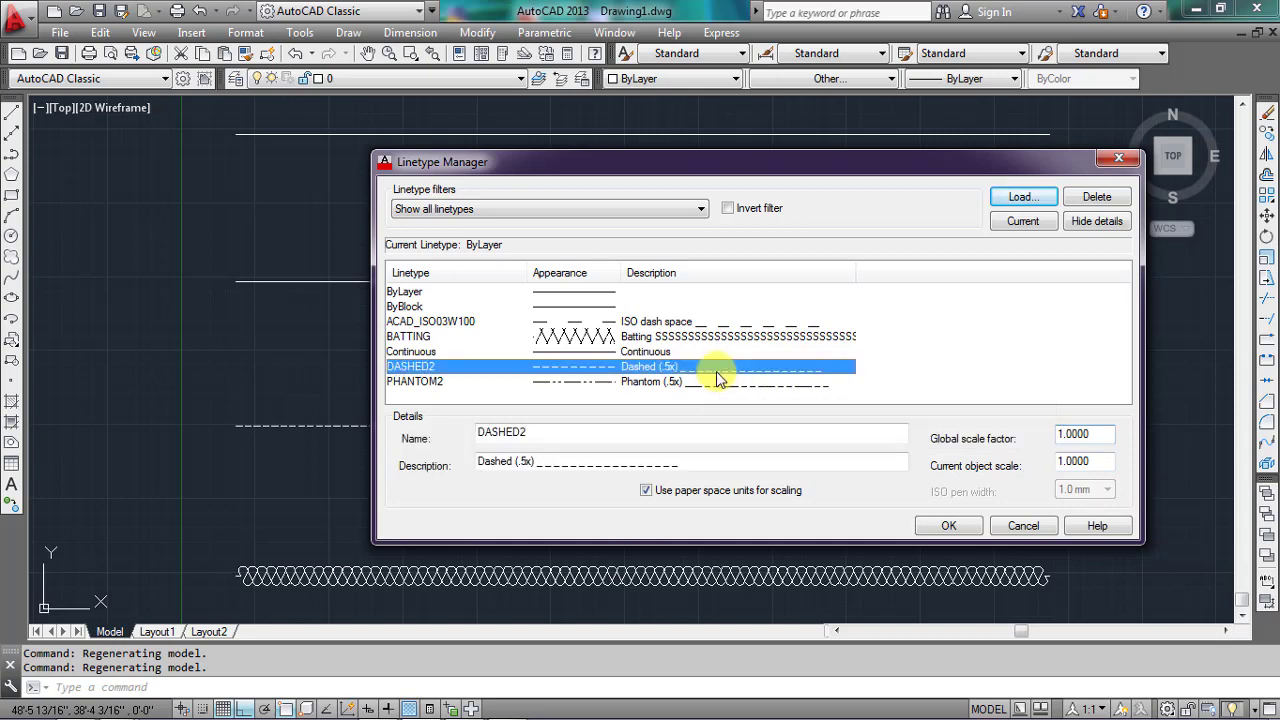
{"action": "left_click", "coordinate": [1066, 462]}
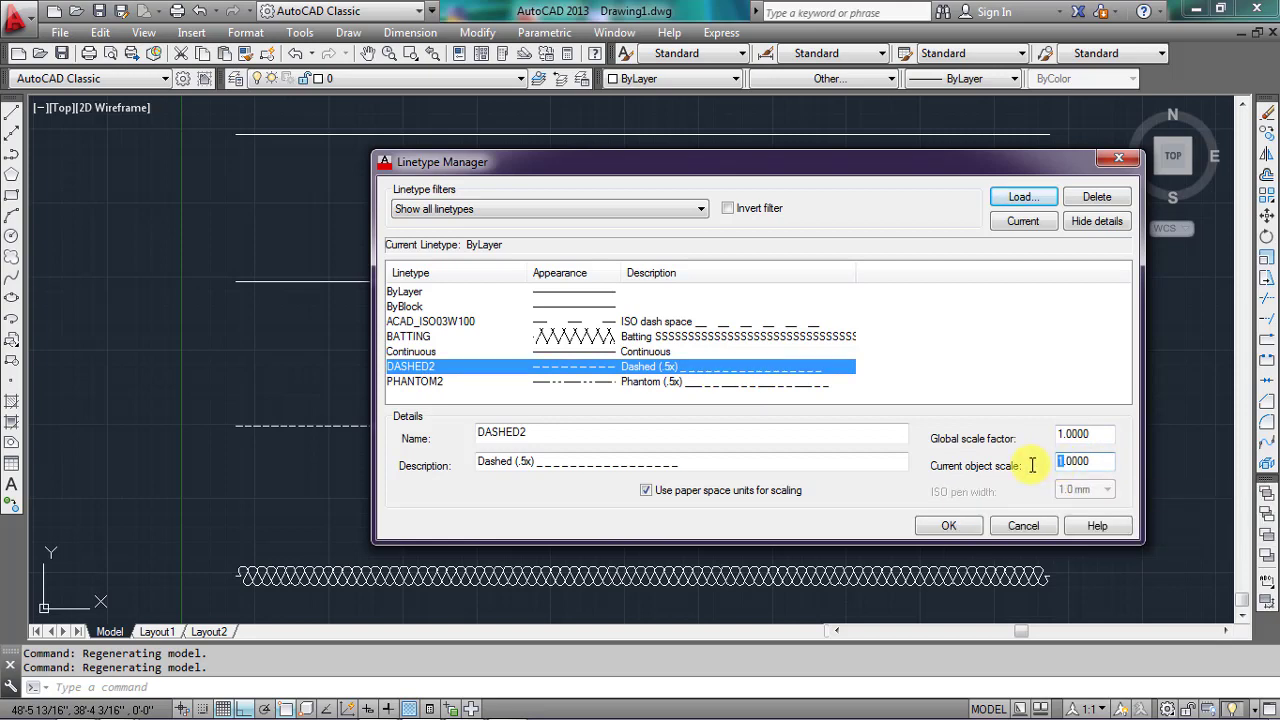
{"action": "type", "text": "50"}
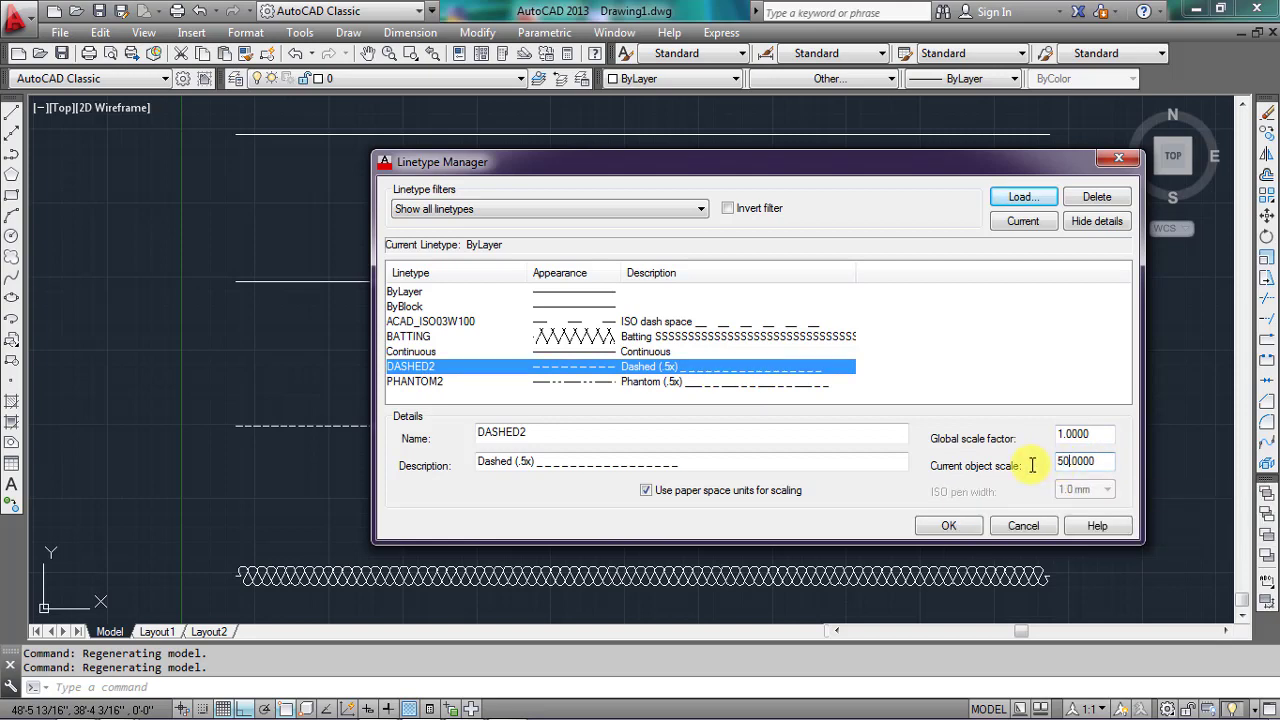
{"action": "left_click", "coordinate": [947, 526]}
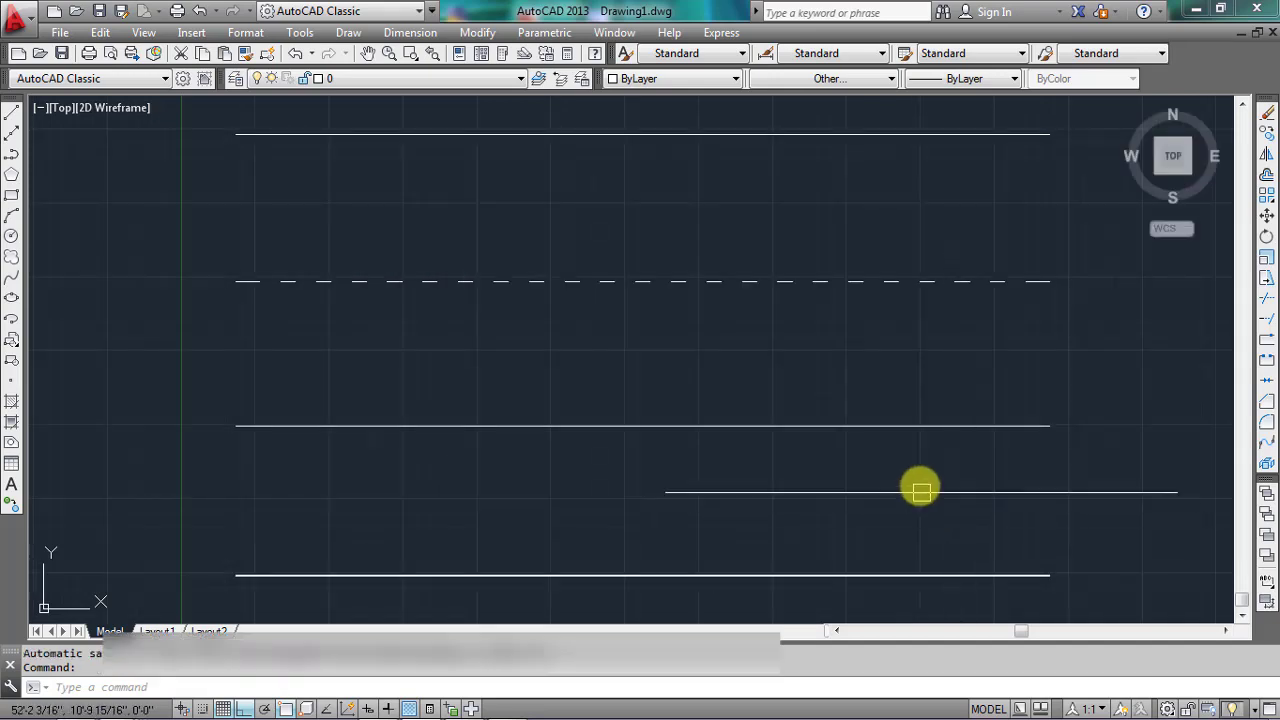